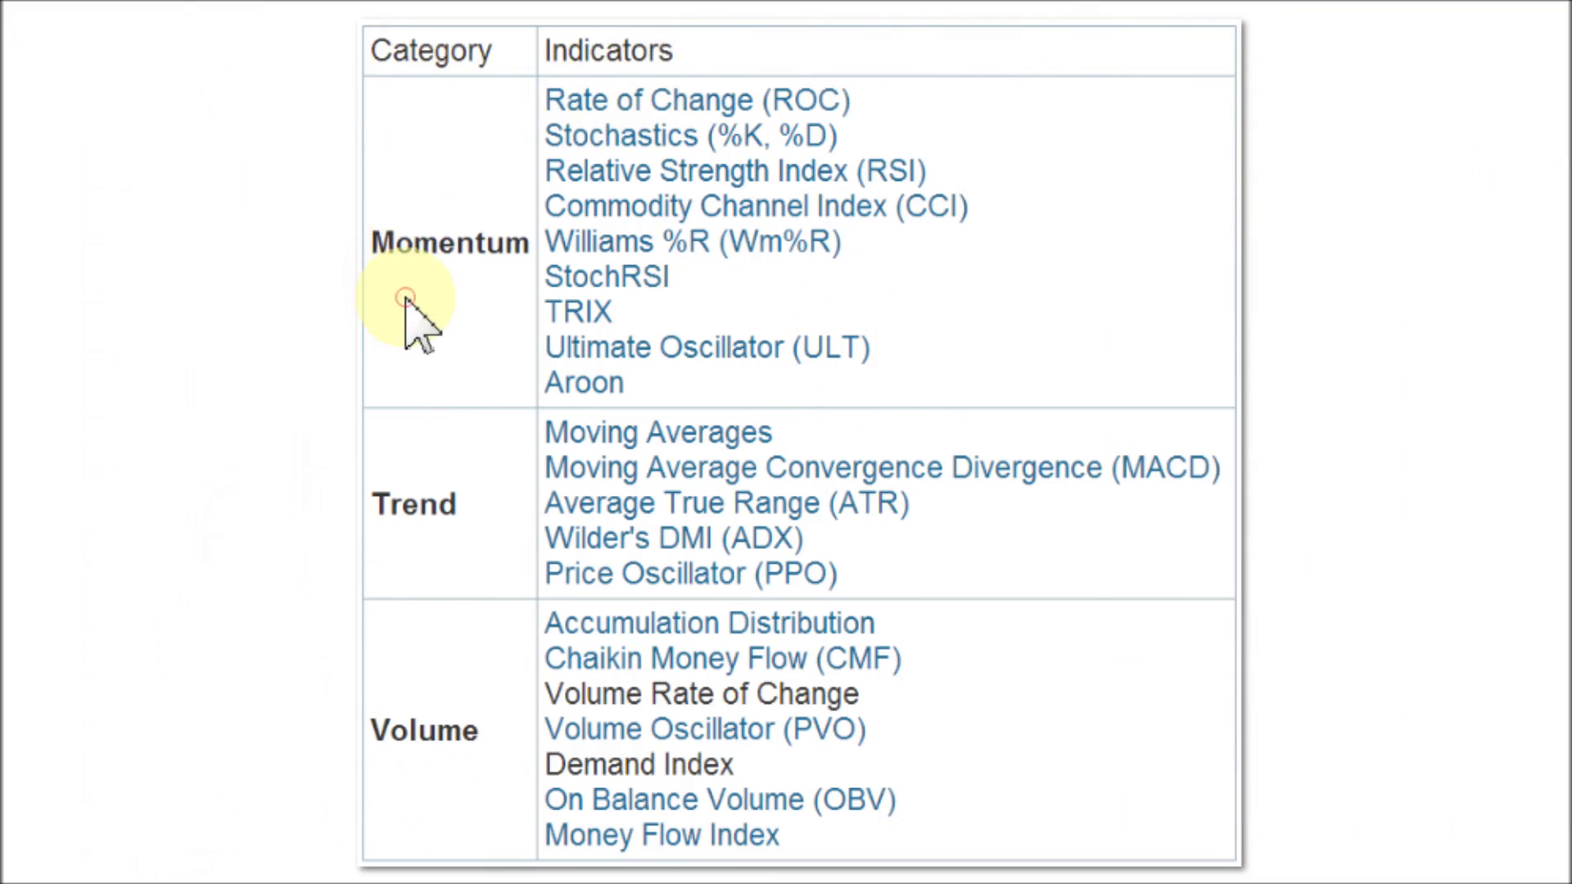
# - Go from the Momentum/Trend/Volume indicator table to the YHOO daily candlestick chart in SharpCharts and scroll to Chart Attributes
pyautogui.click(430, 533)
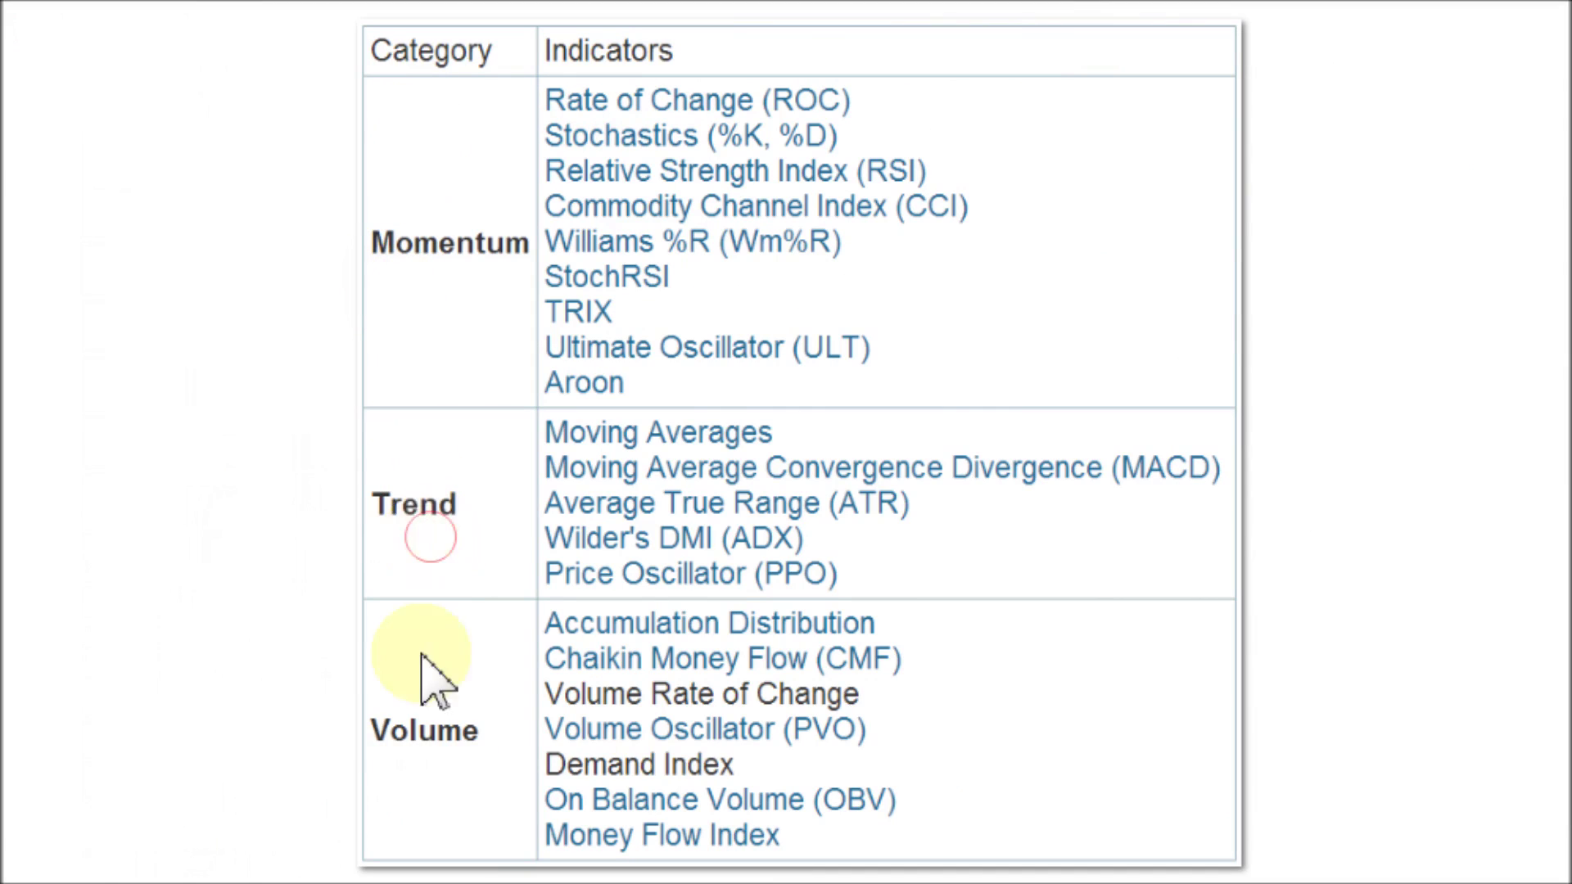
pyautogui.click(436, 788)
pyautogui.click(1016, 210)
pyautogui.click(1050, 528)
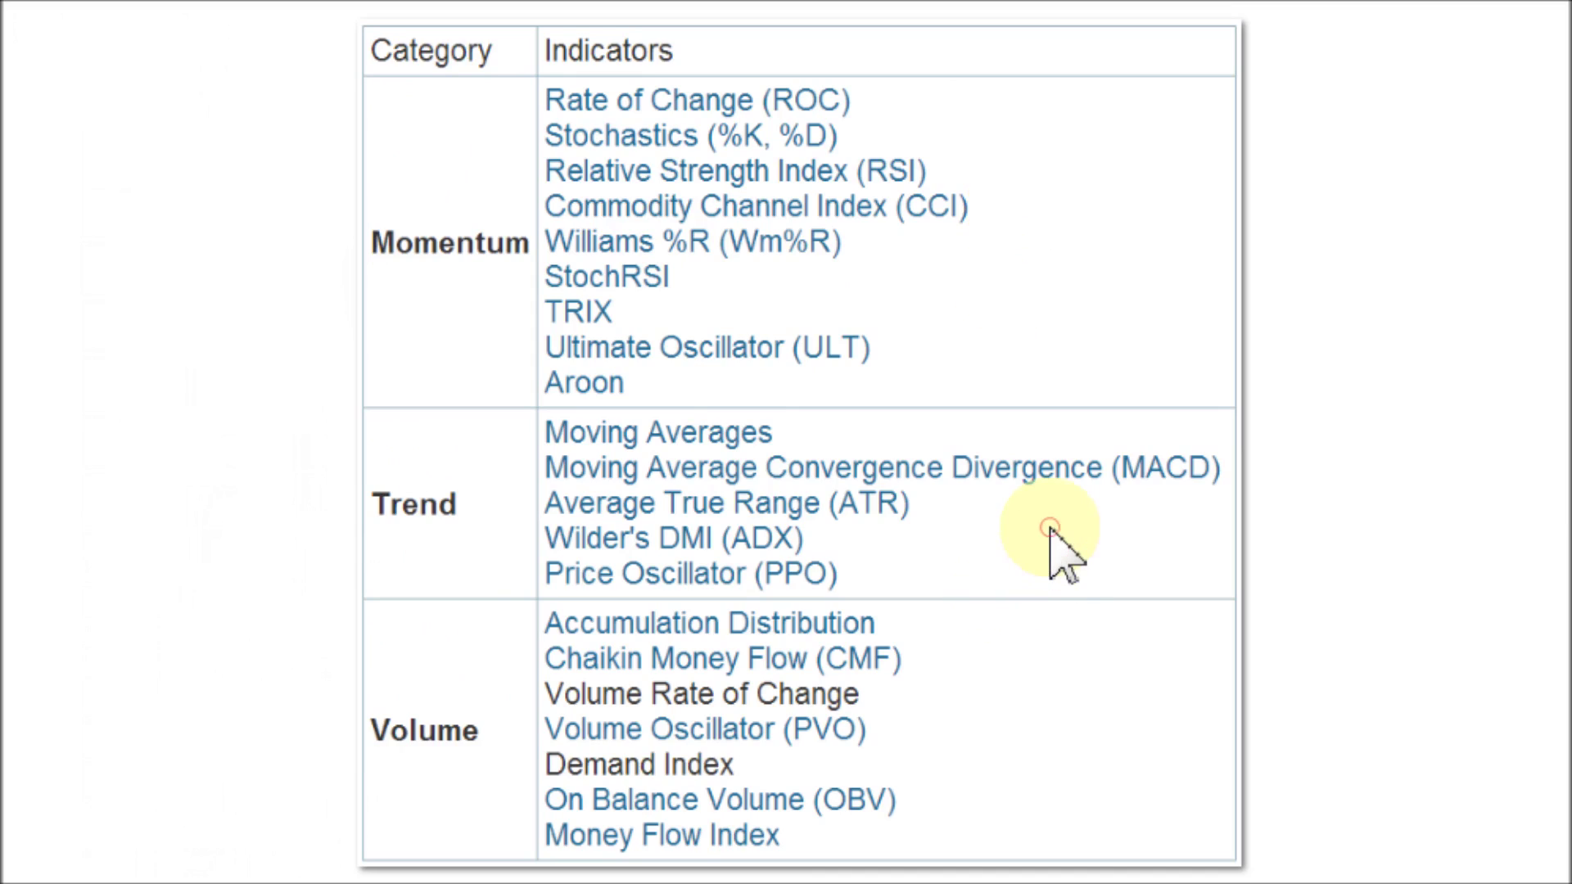
pyautogui.click(1006, 749)
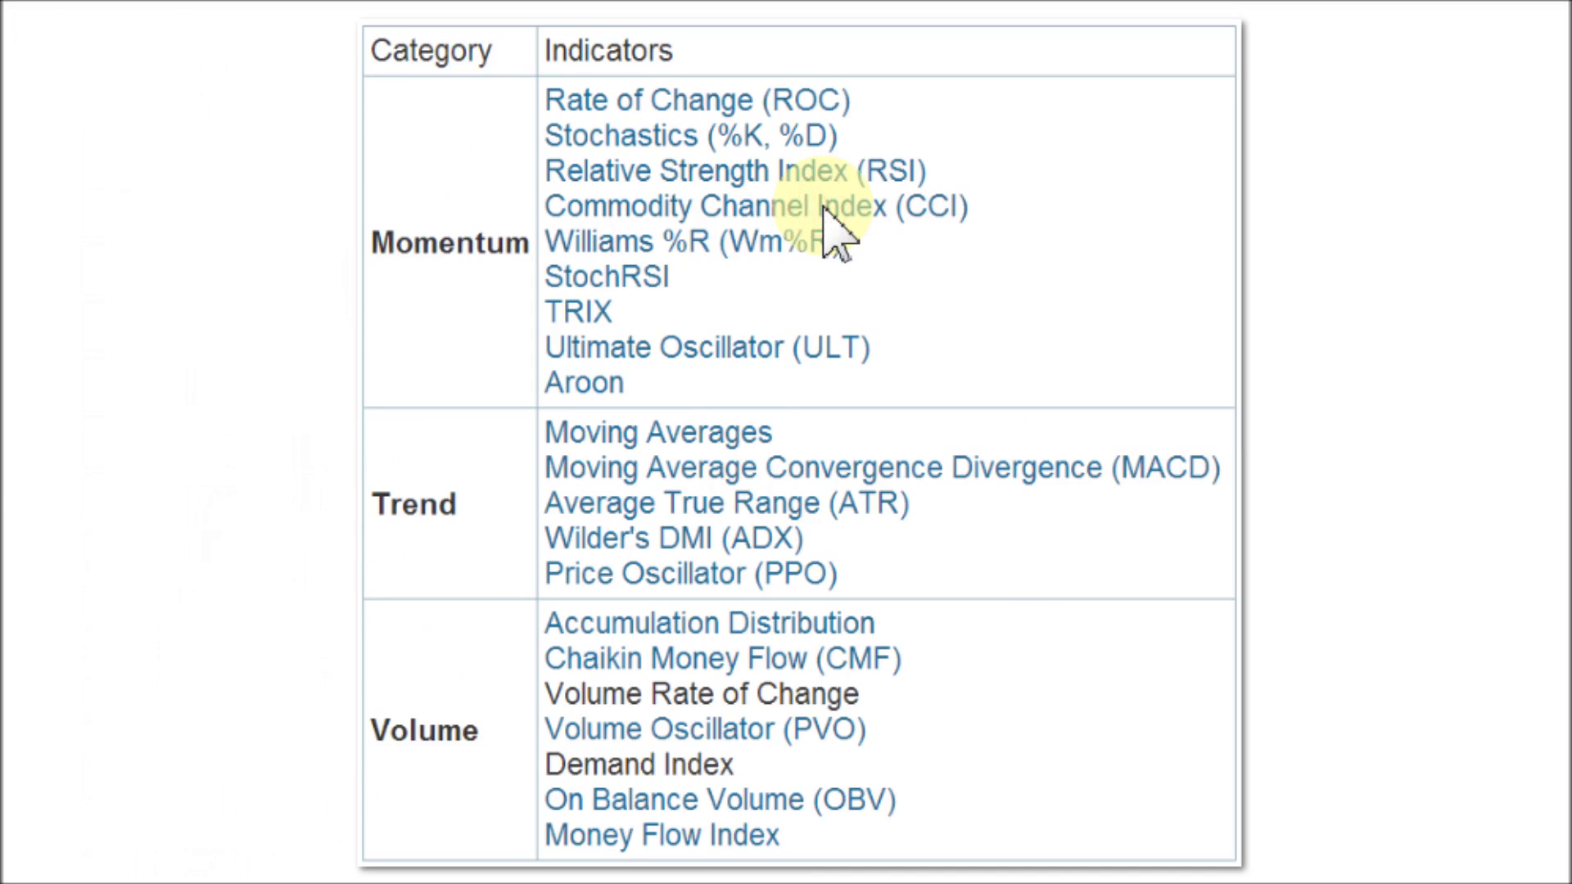
pyautogui.click(751, 253)
pyautogui.click(693, 129)
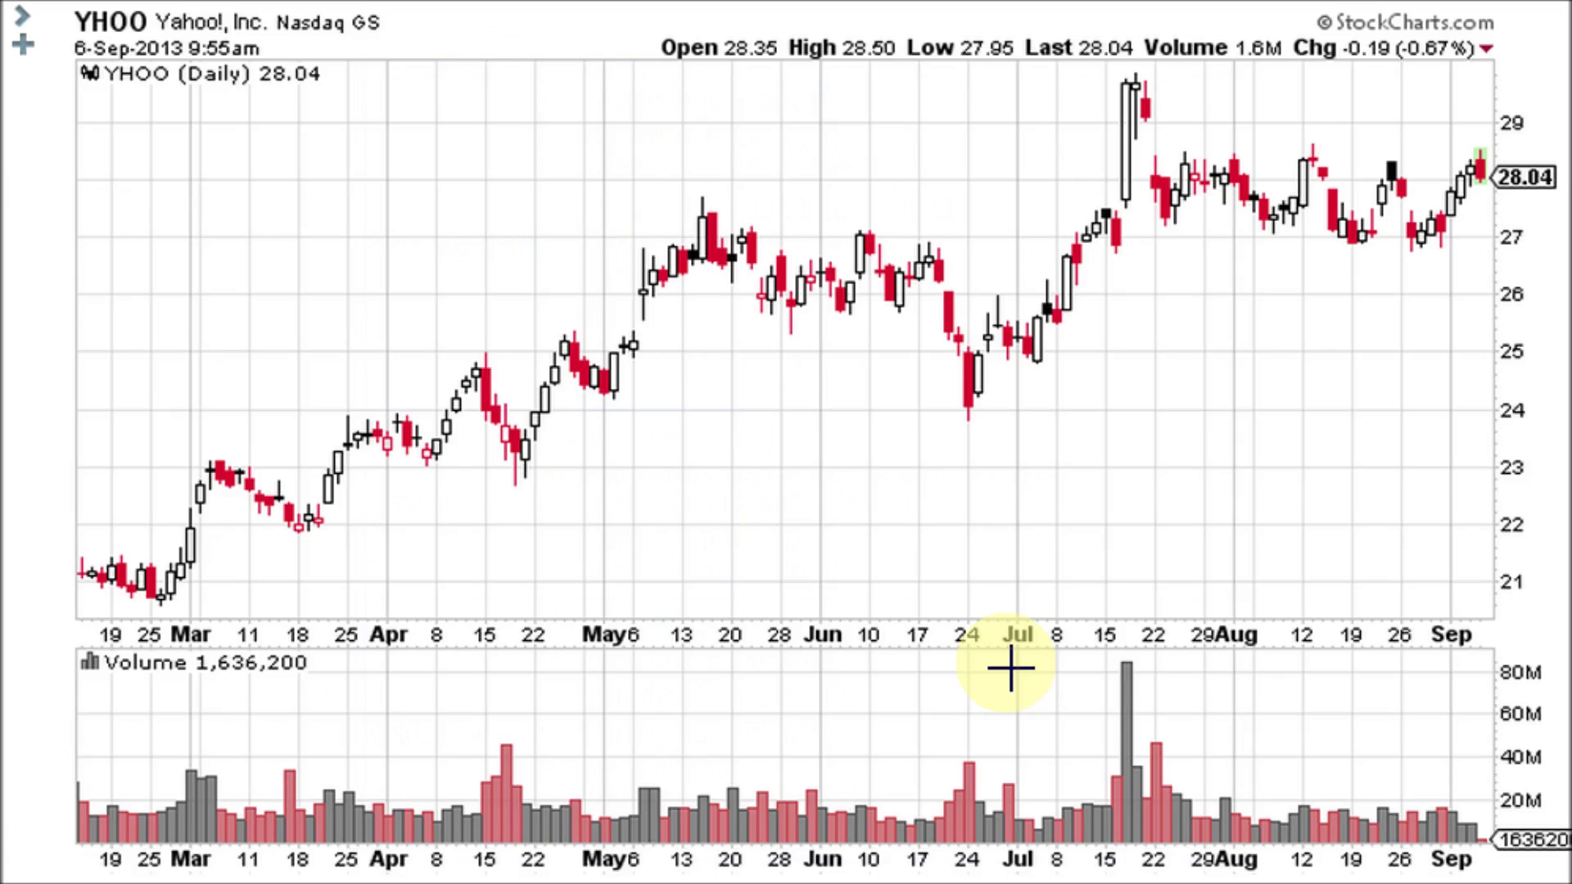
pyautogui.scroll(-9, 1011, 670)
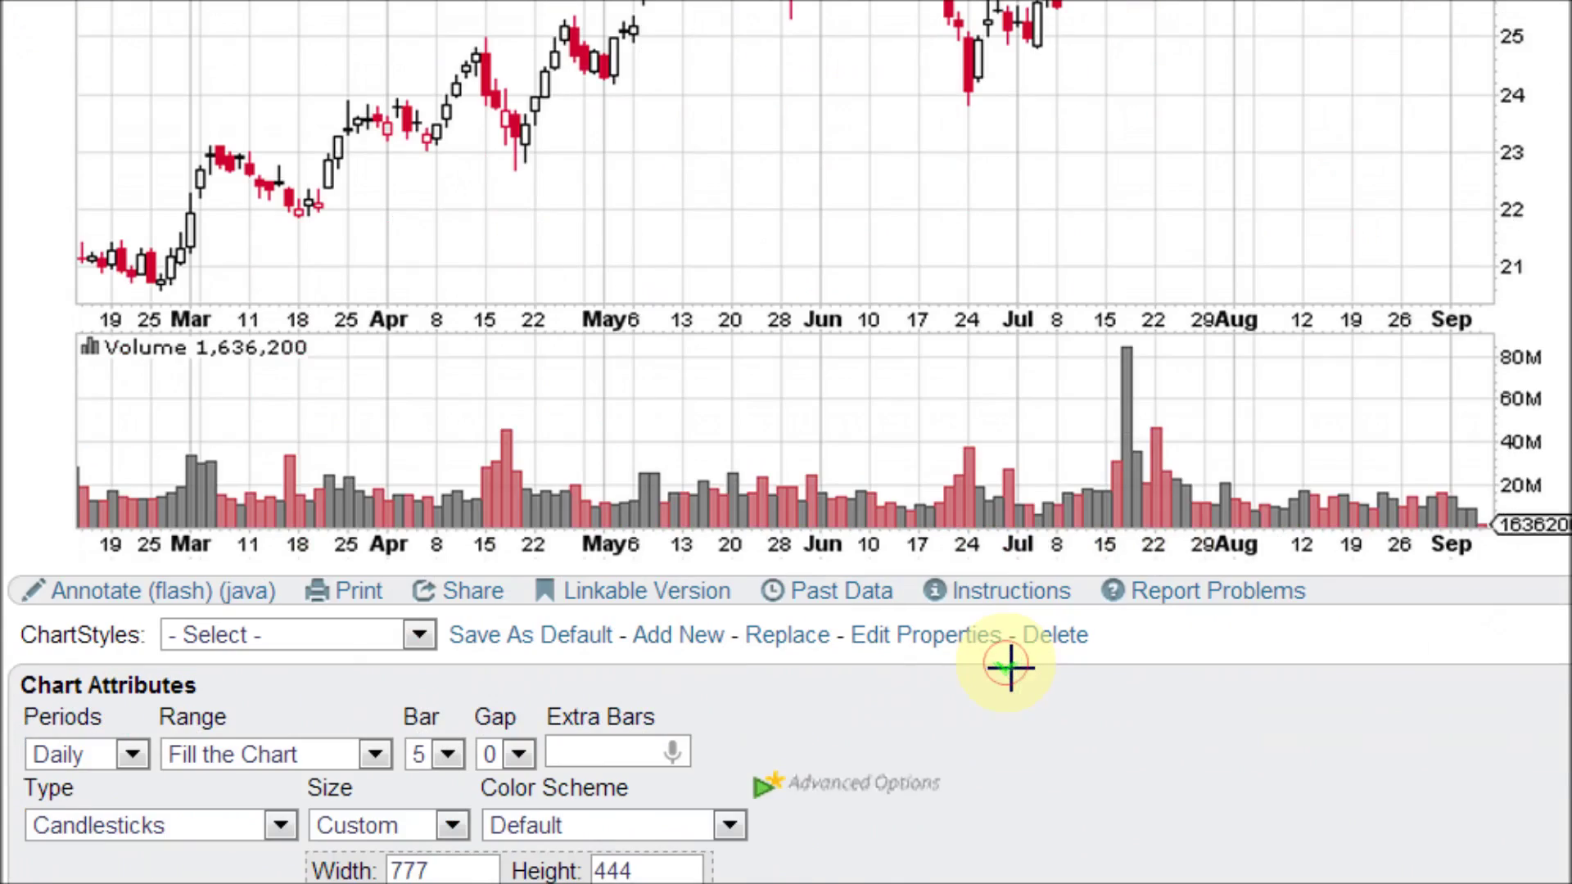
# - Choose CCI in the first indicator slot and Full Stochastics in the second
pyautogui.scroll(-1, 1012, 670)
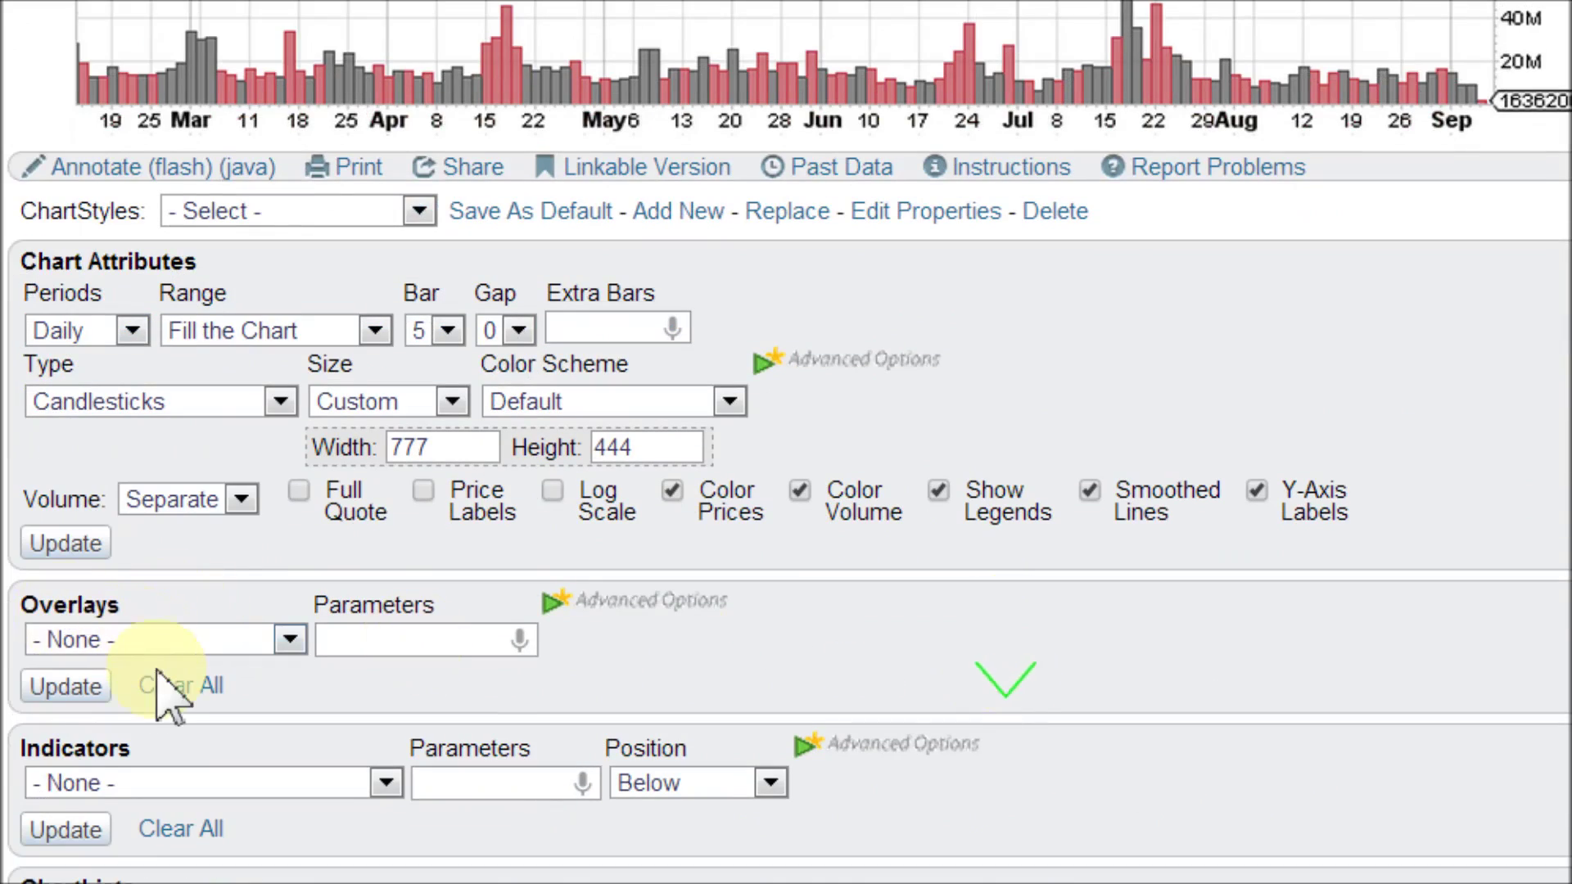
pyautogui.click(133, 784)
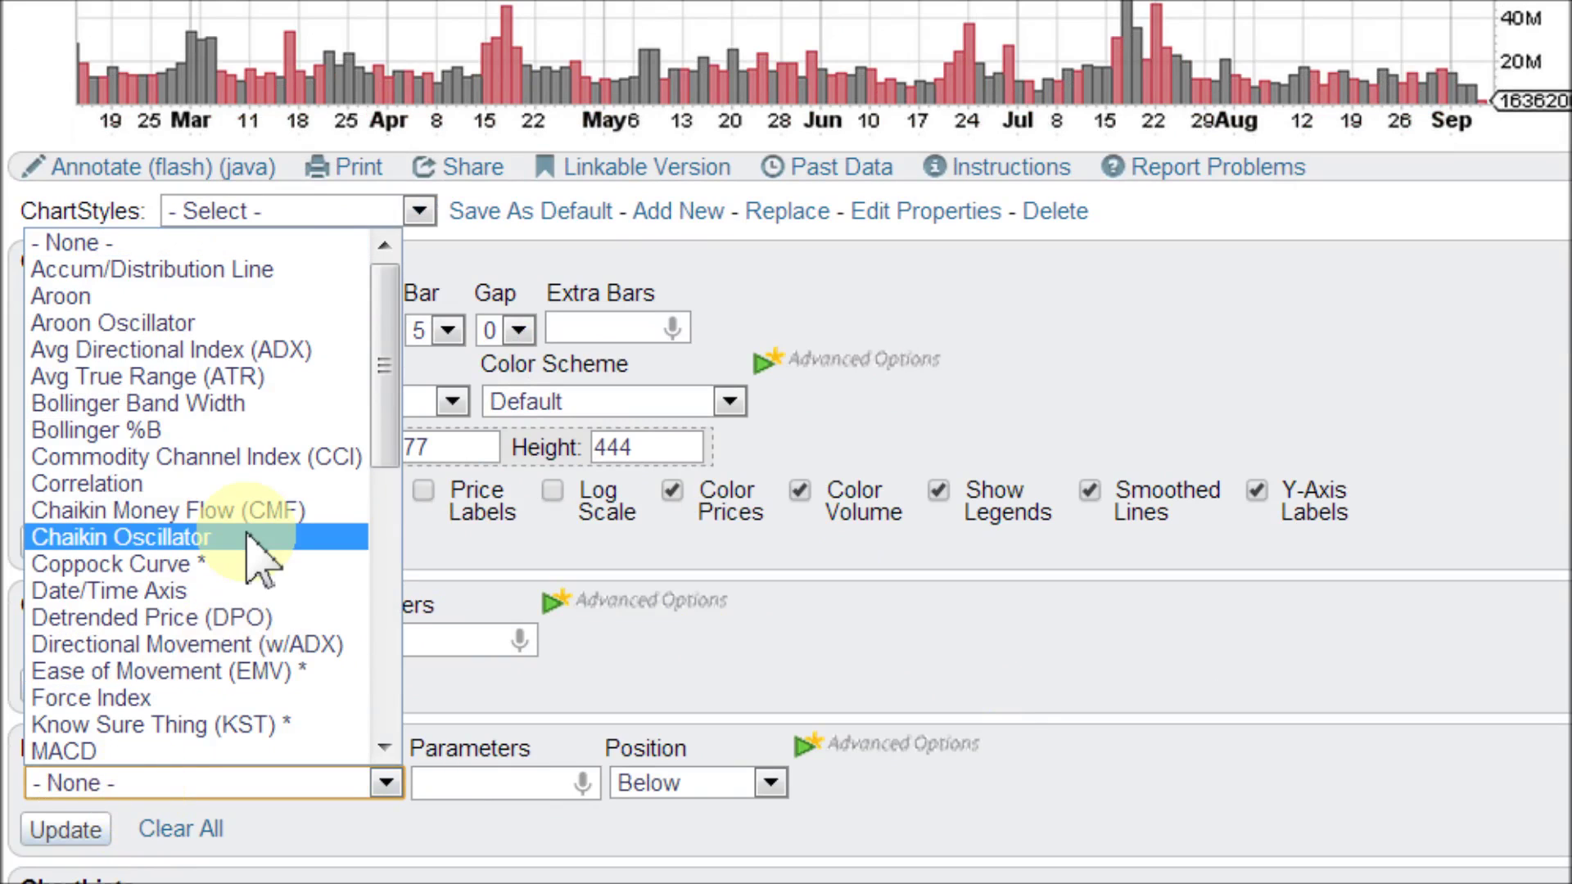
pyautogui.click(197, 457)
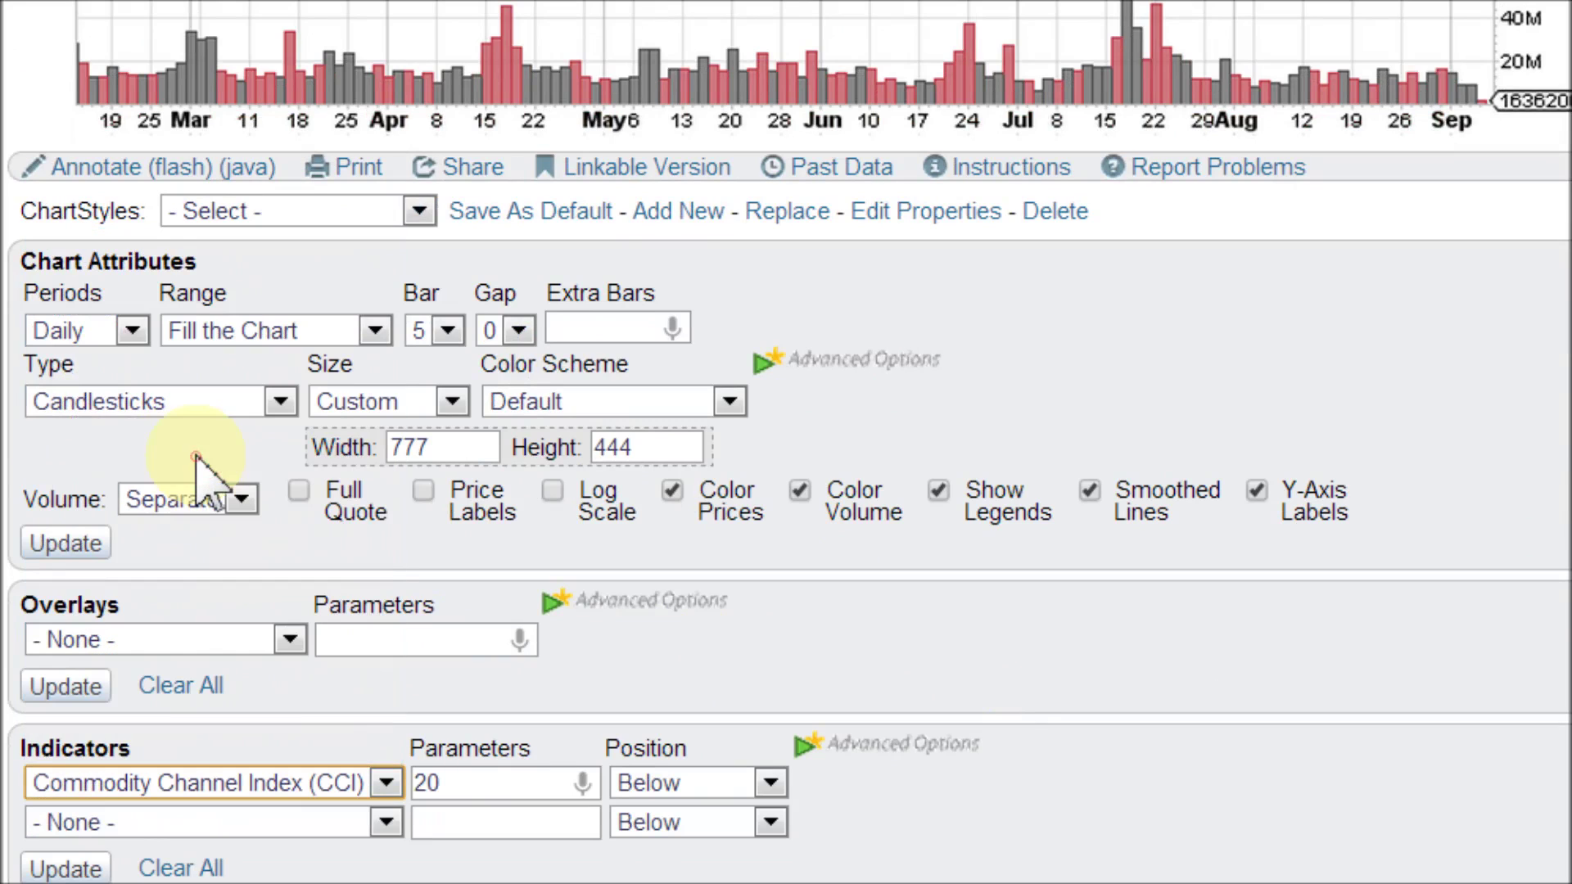
pyautogui.click(237, 823)
pyautogui.scroll(-3, 246, 729)
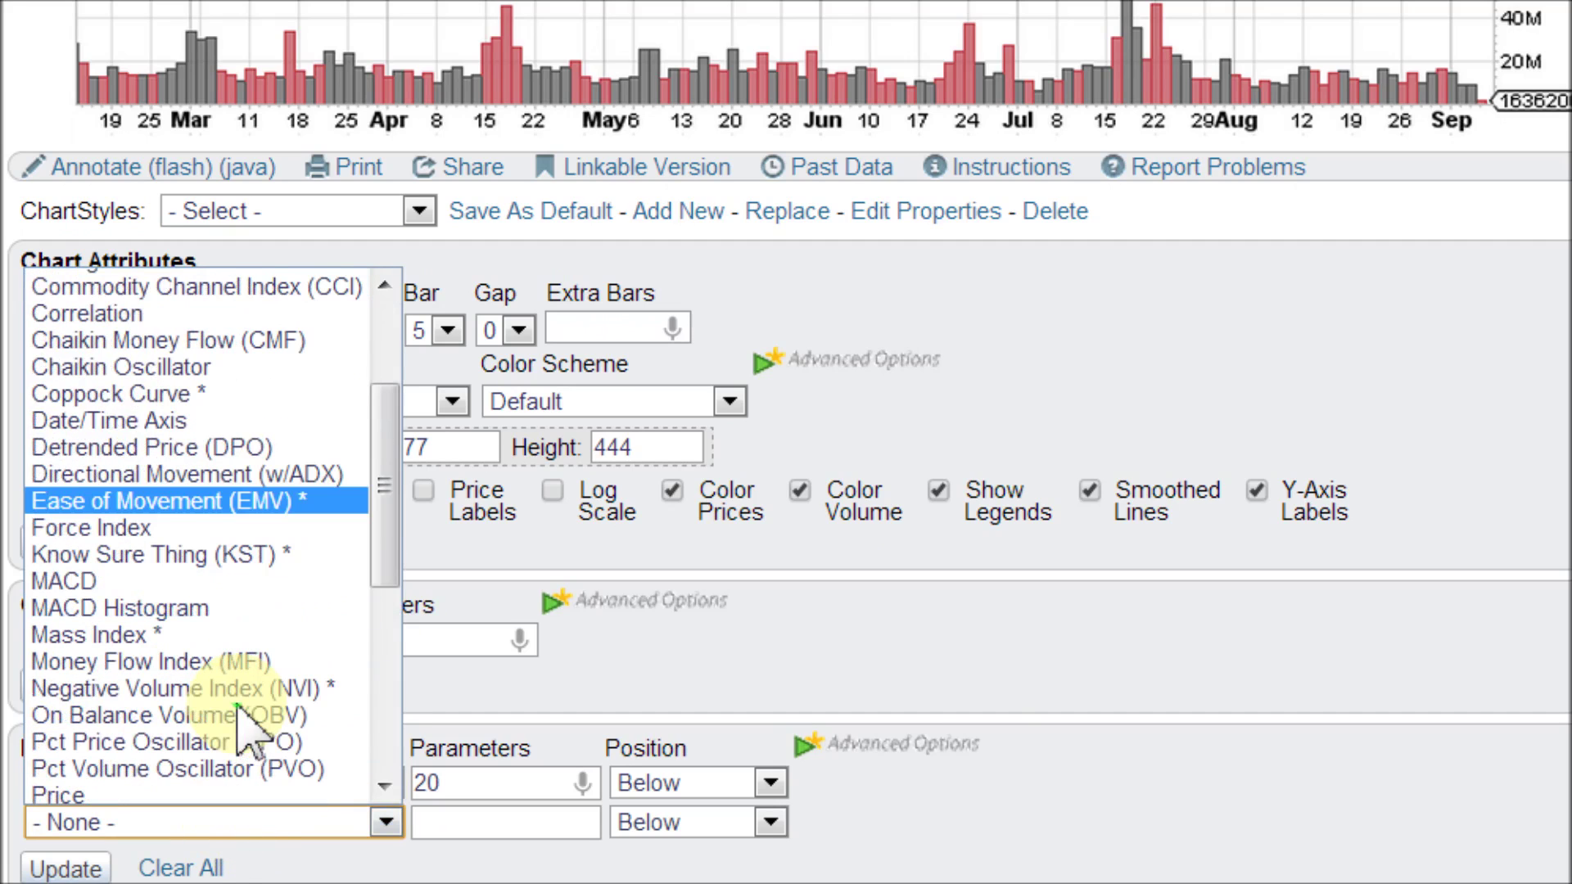
pyautogui.scroll(-3, 246, 729)
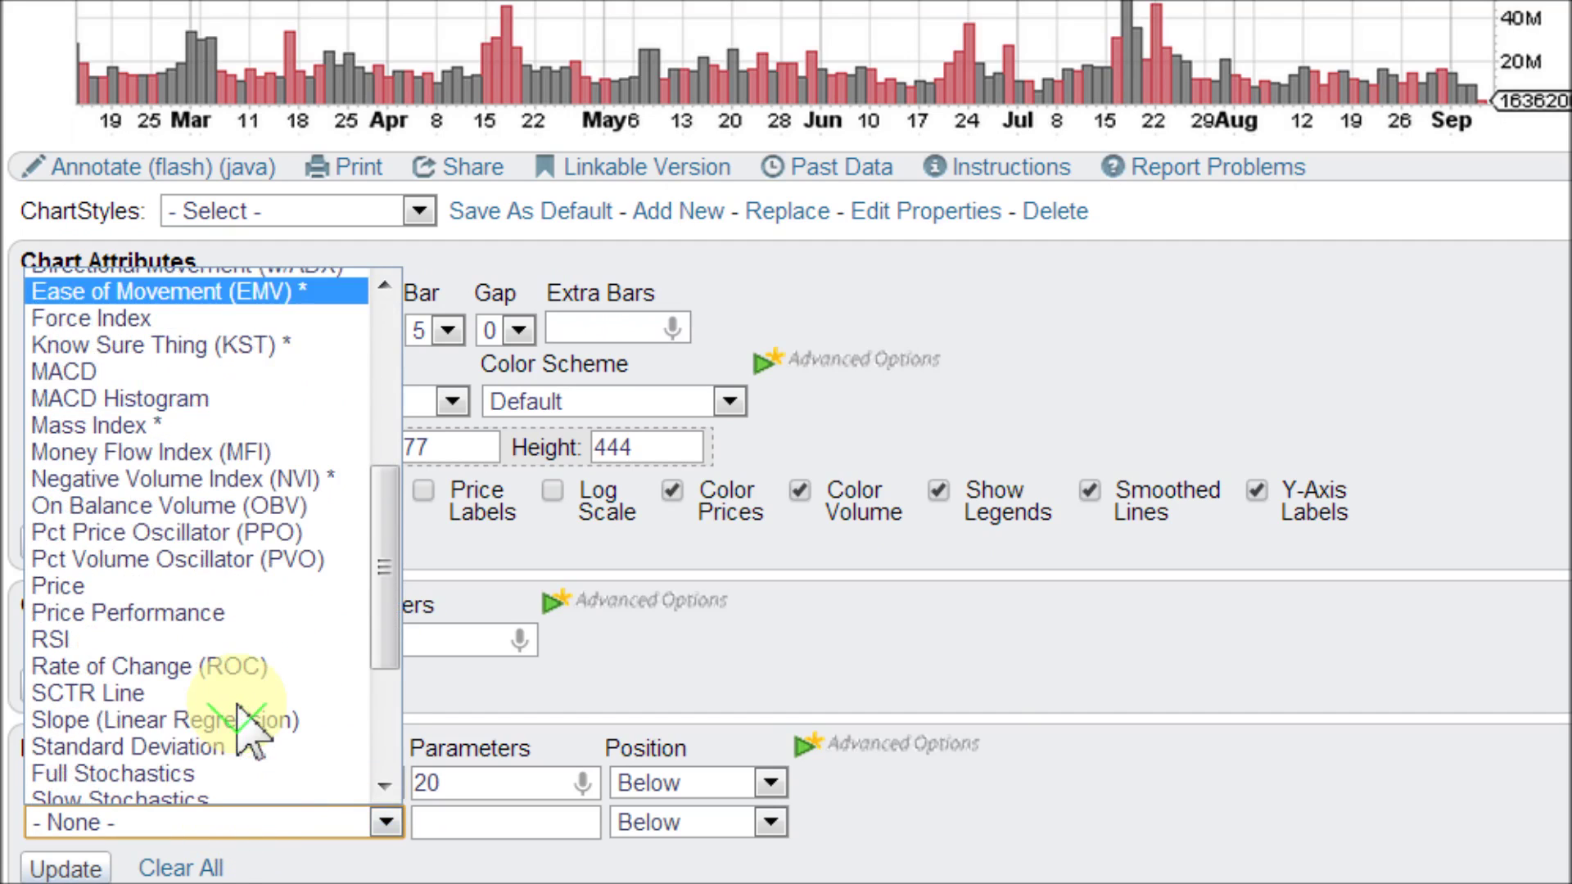
pyautogui.scroll(-2, 246, 729)
pyautogui.click(109, 616)
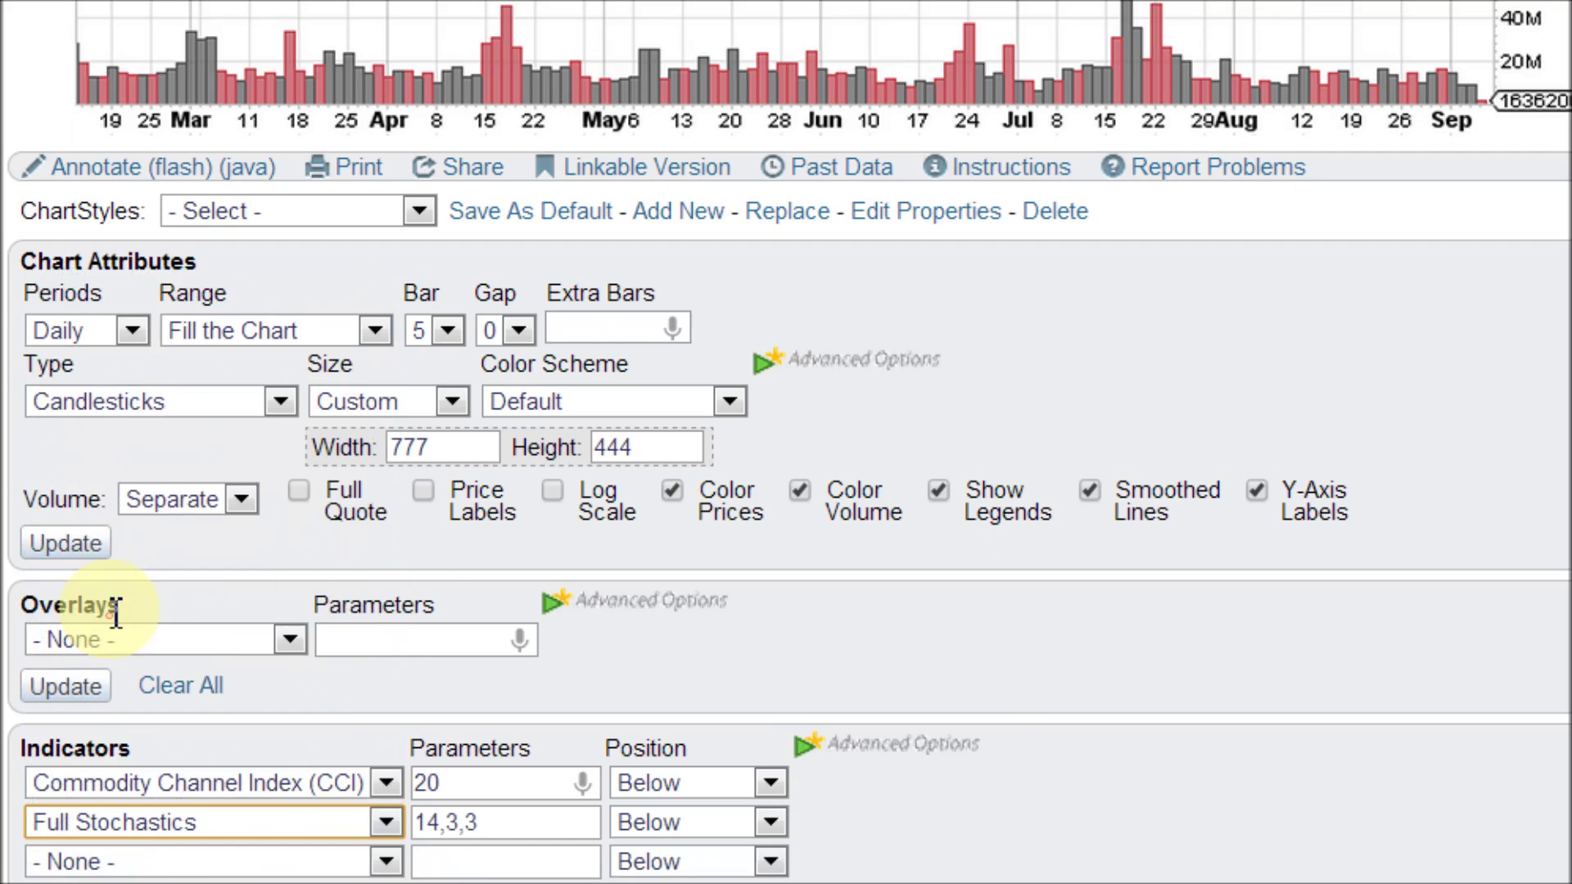
# - Add Williams %R as the third indicator and redraw the chart
pyautogui.click(141, 875)
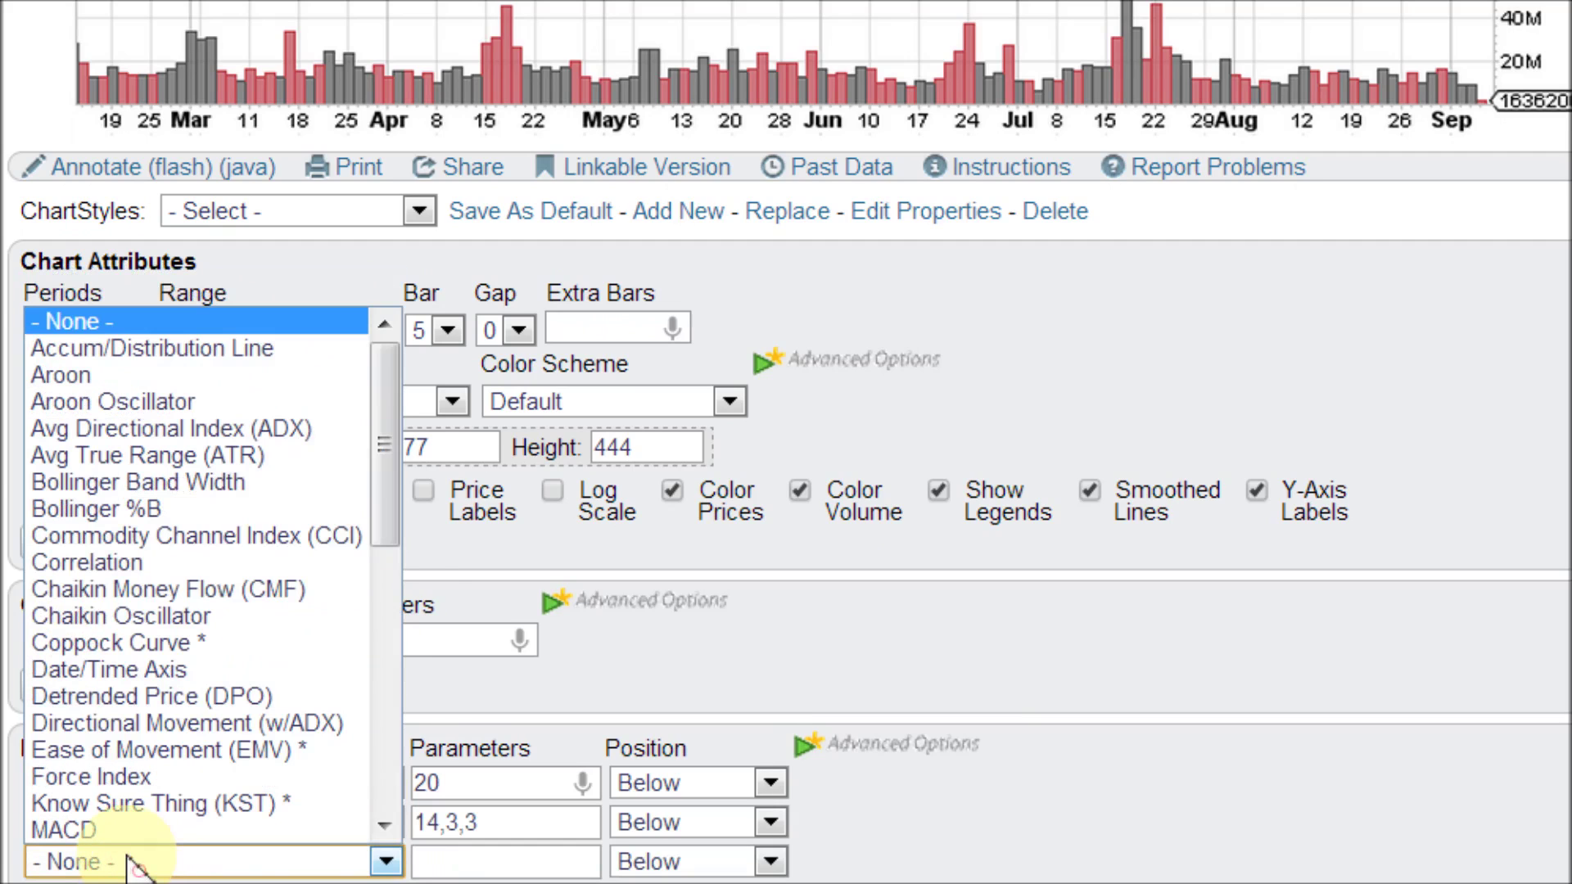
pyautogui.scroll(-7, 217, 726)
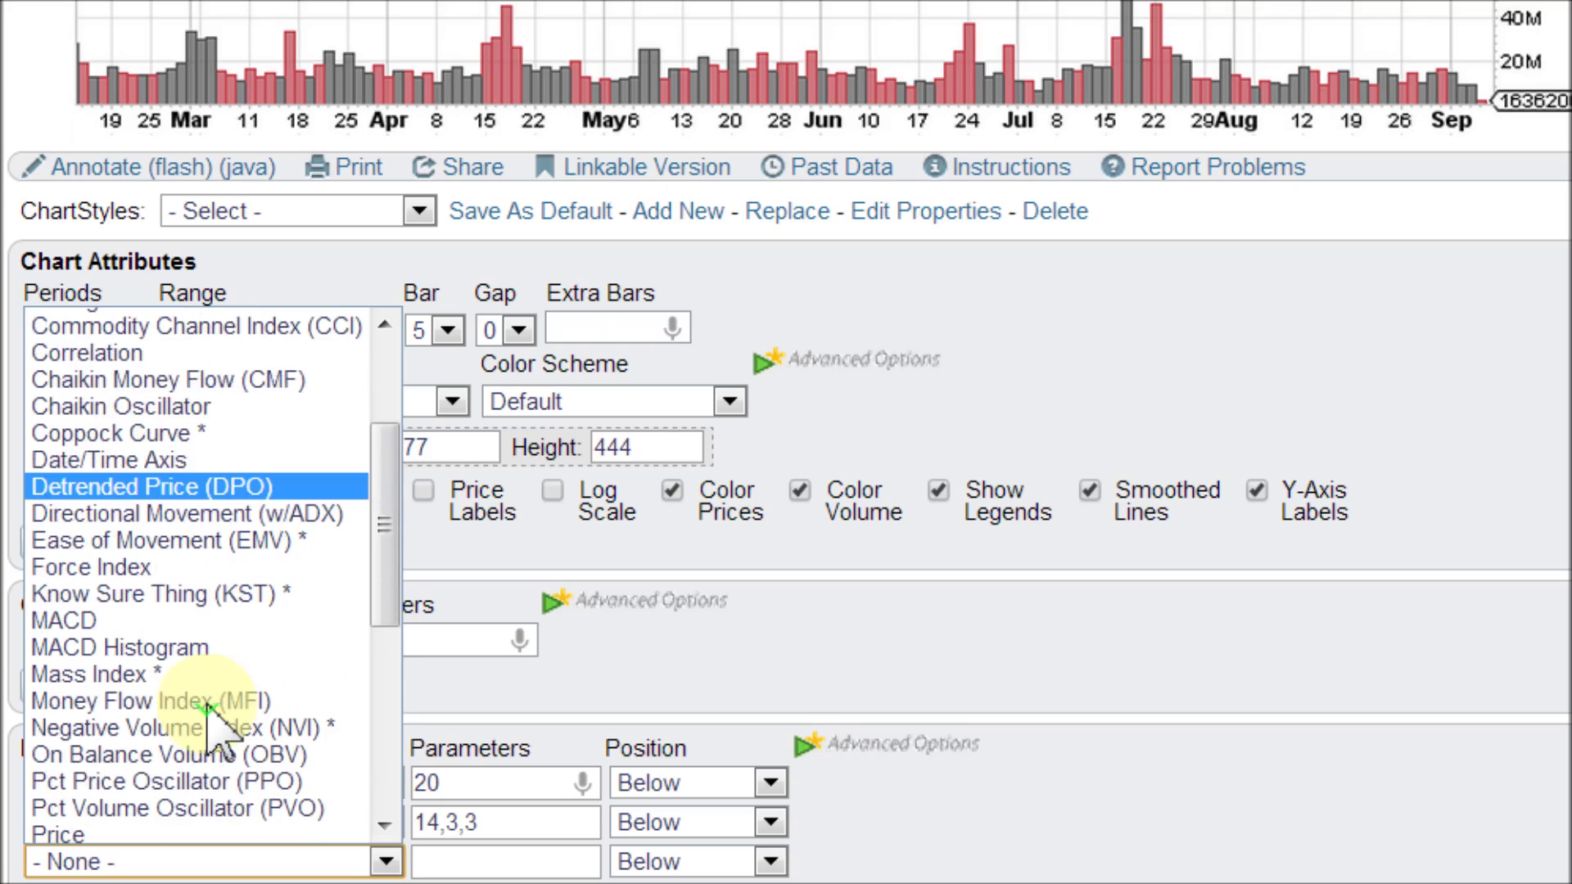
pyautogui.scroll(-1, 209, 706)
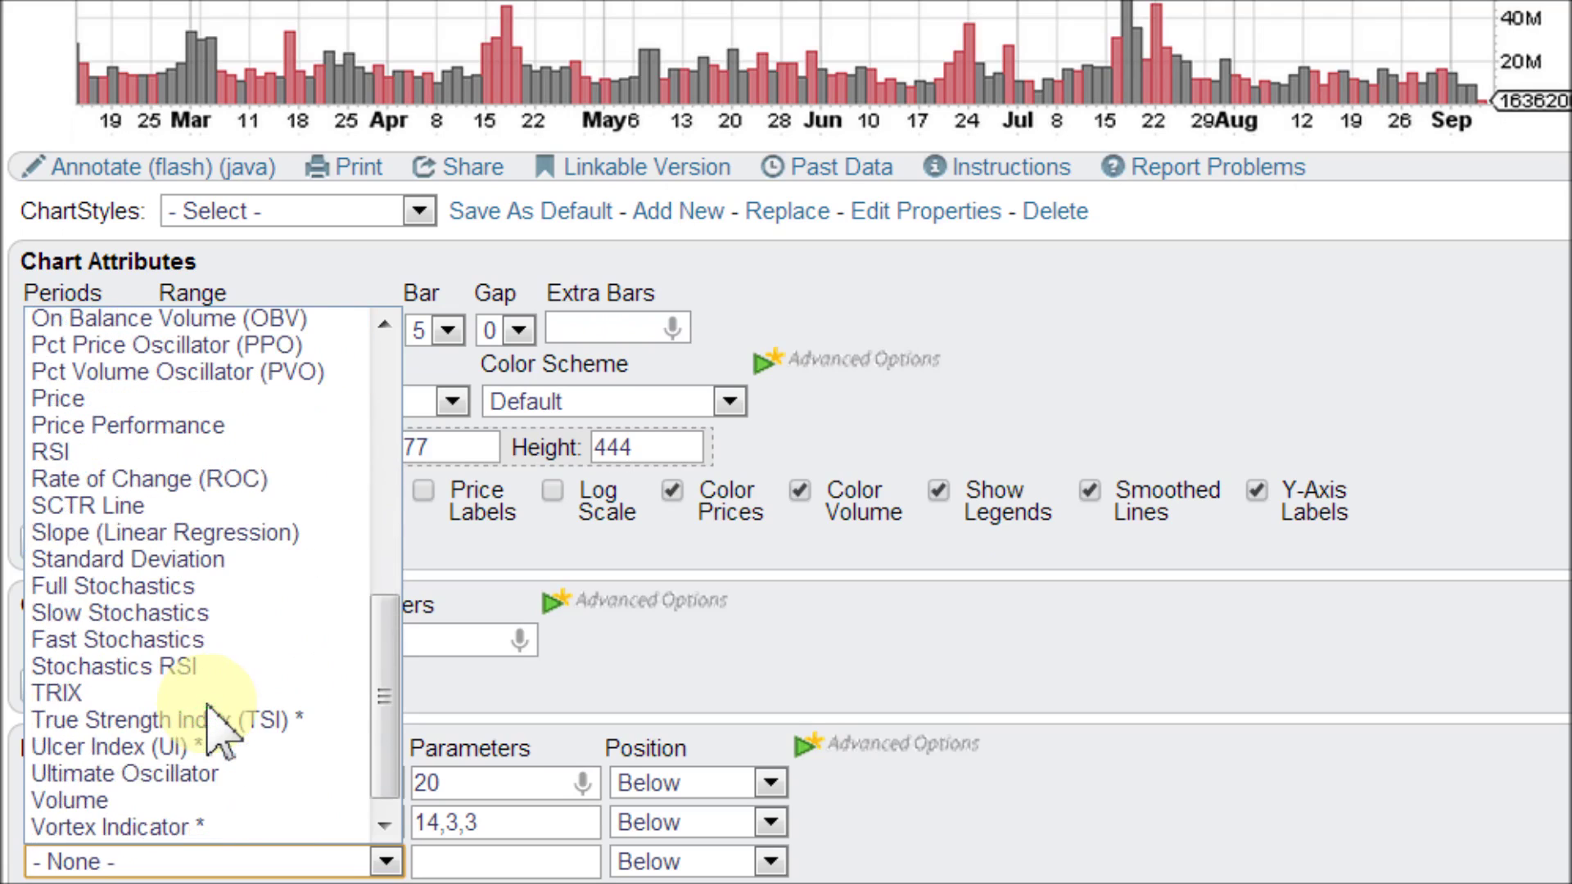
pyautogui.scroll(-1, 214, 725)
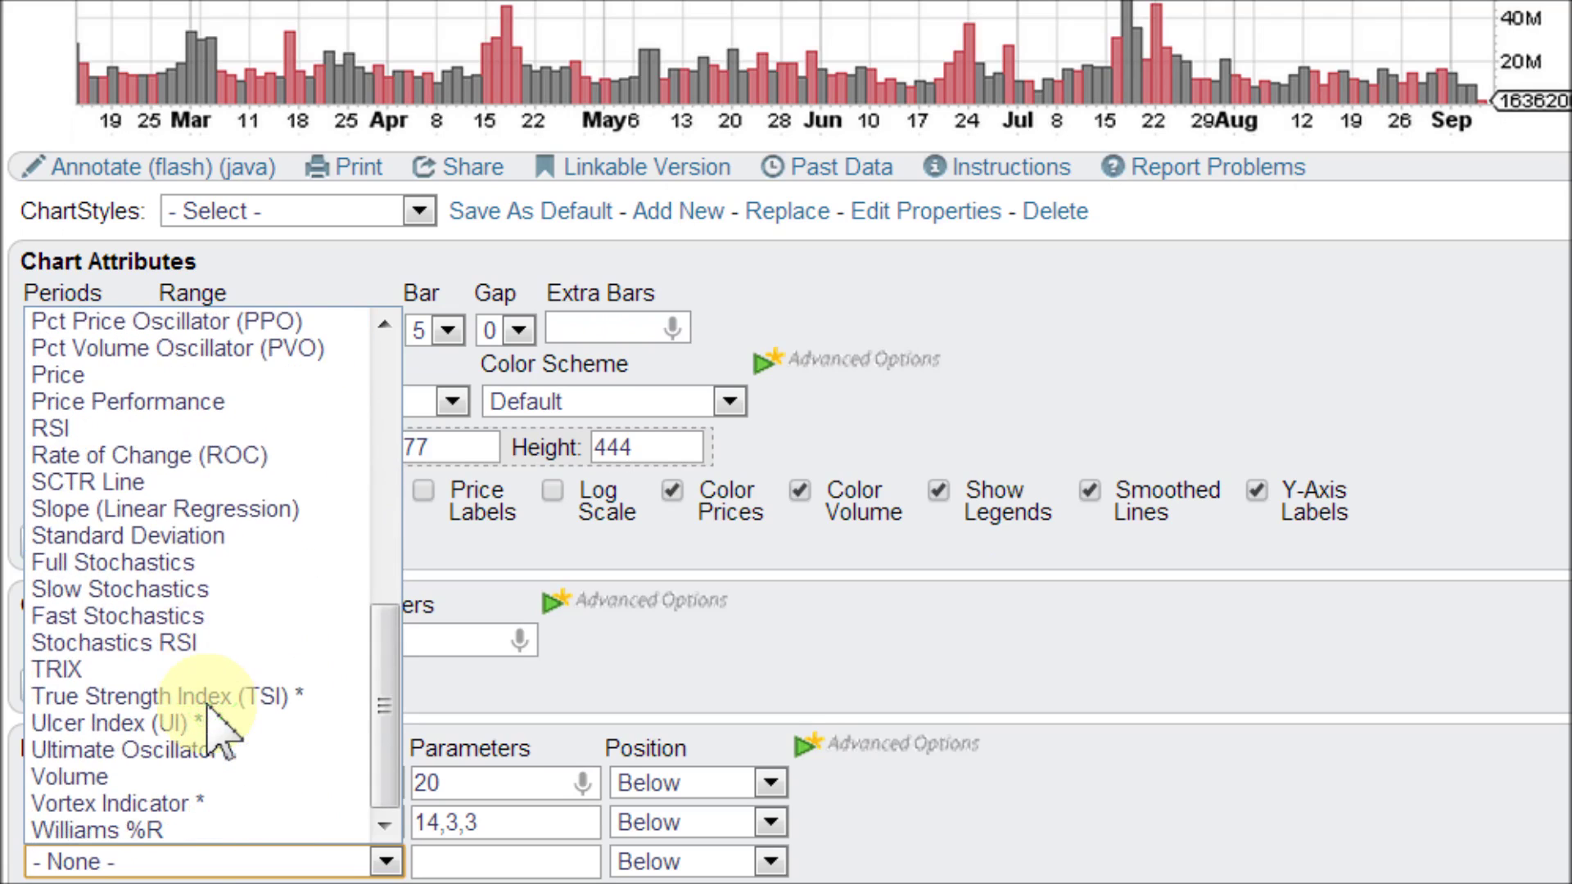
pyautogui.click(196, 830)
pyautogui.click(95, 696)
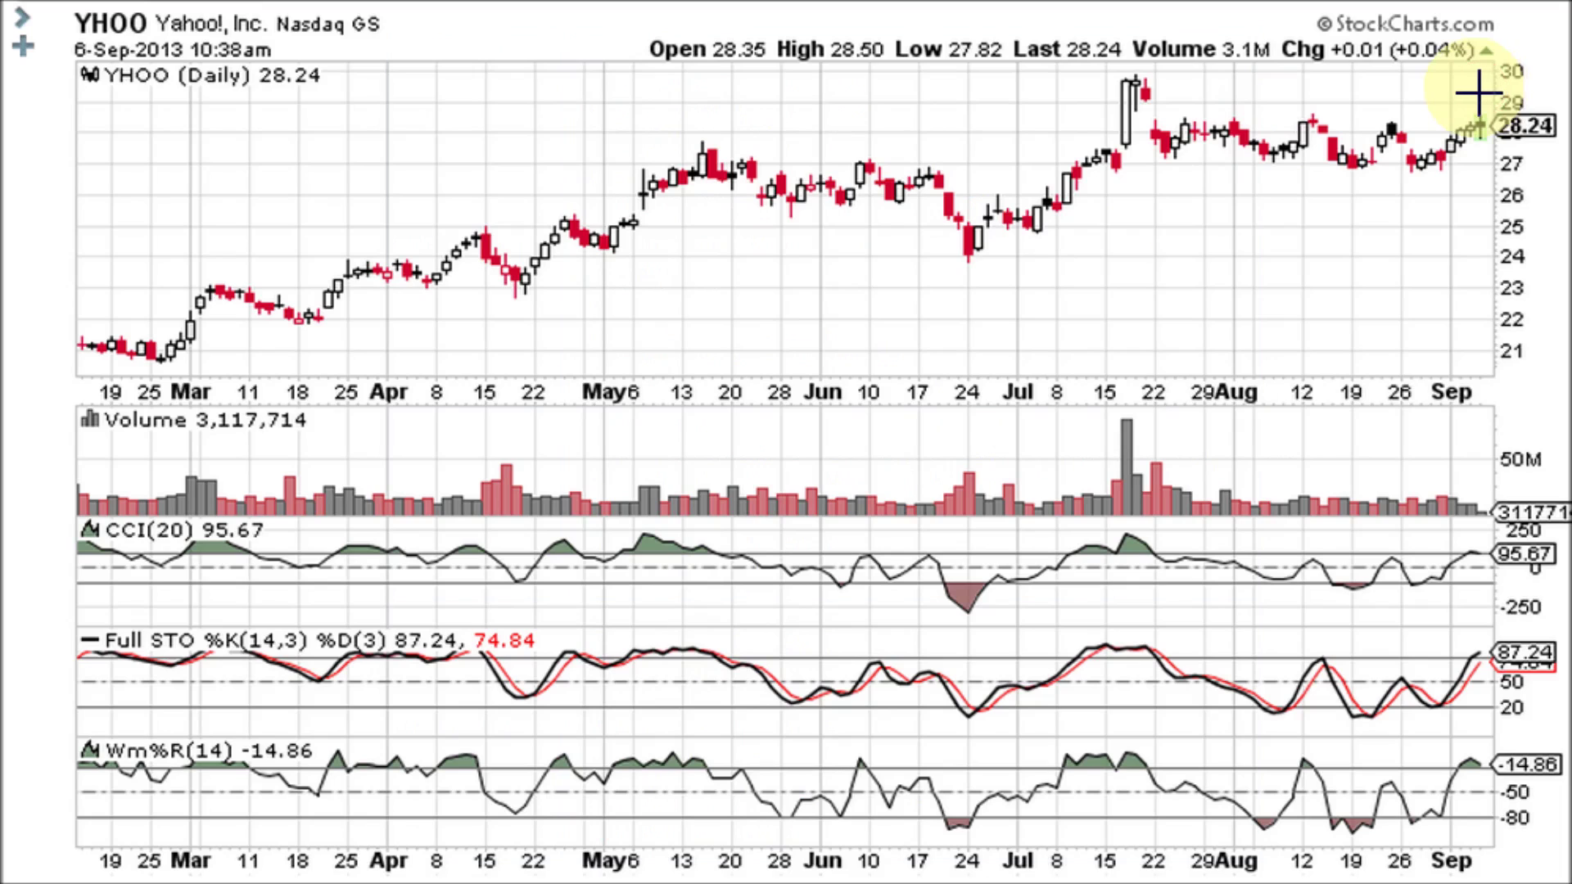
# - Swap Full Stochastics for MACD (12,26,9) and Williams %R for Accum/Distribution Line, then redraw
pyautogui.scroll(-8, 407, 456)
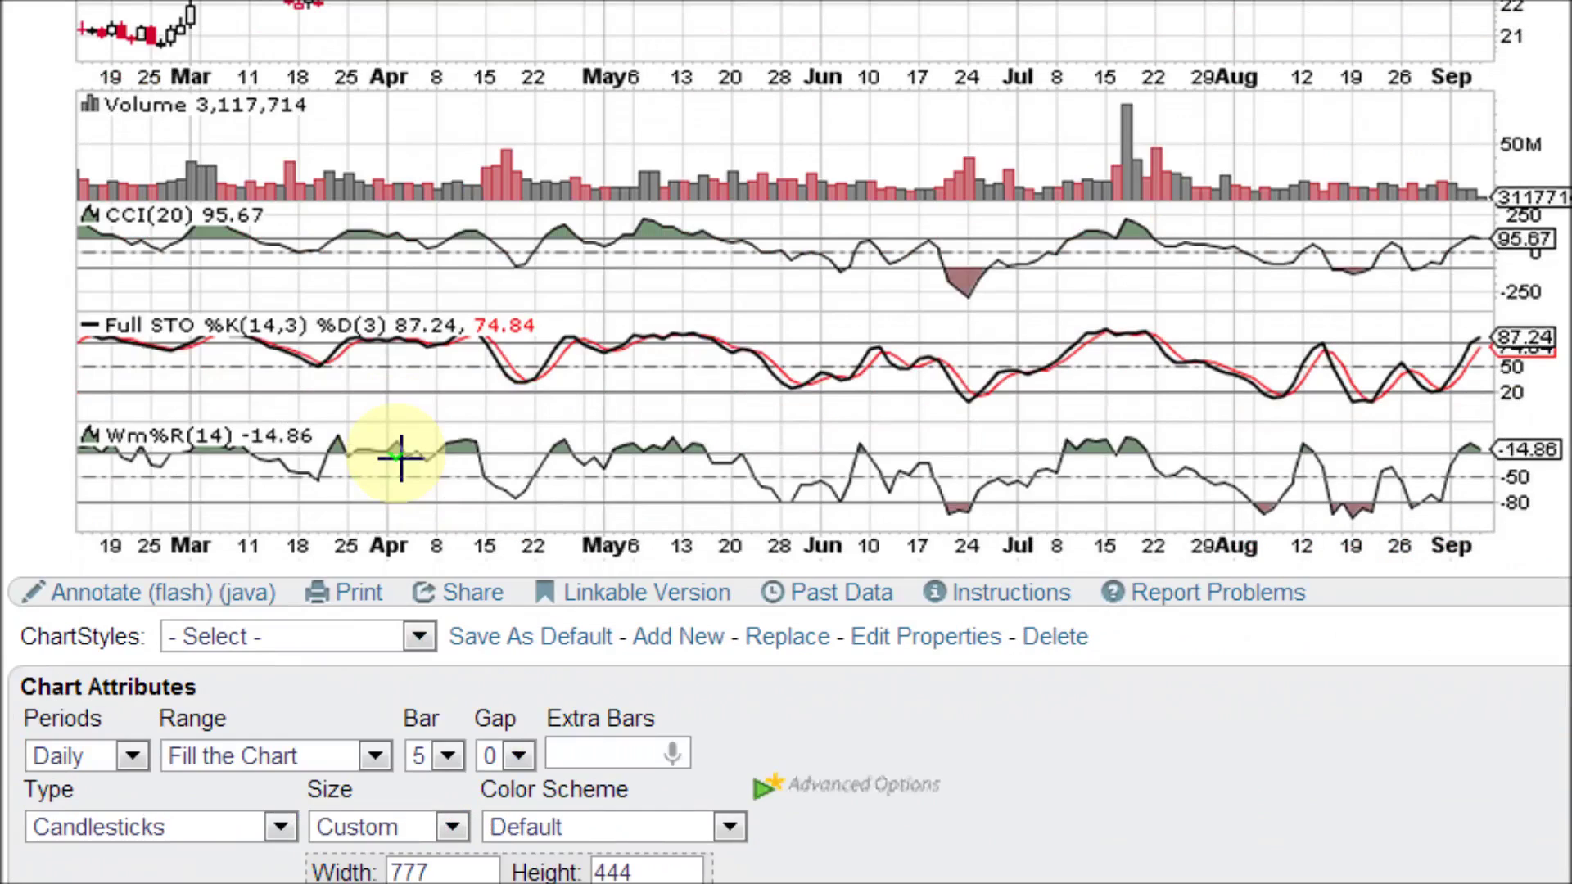
pyautogui.scroll(-1, 405, 484)
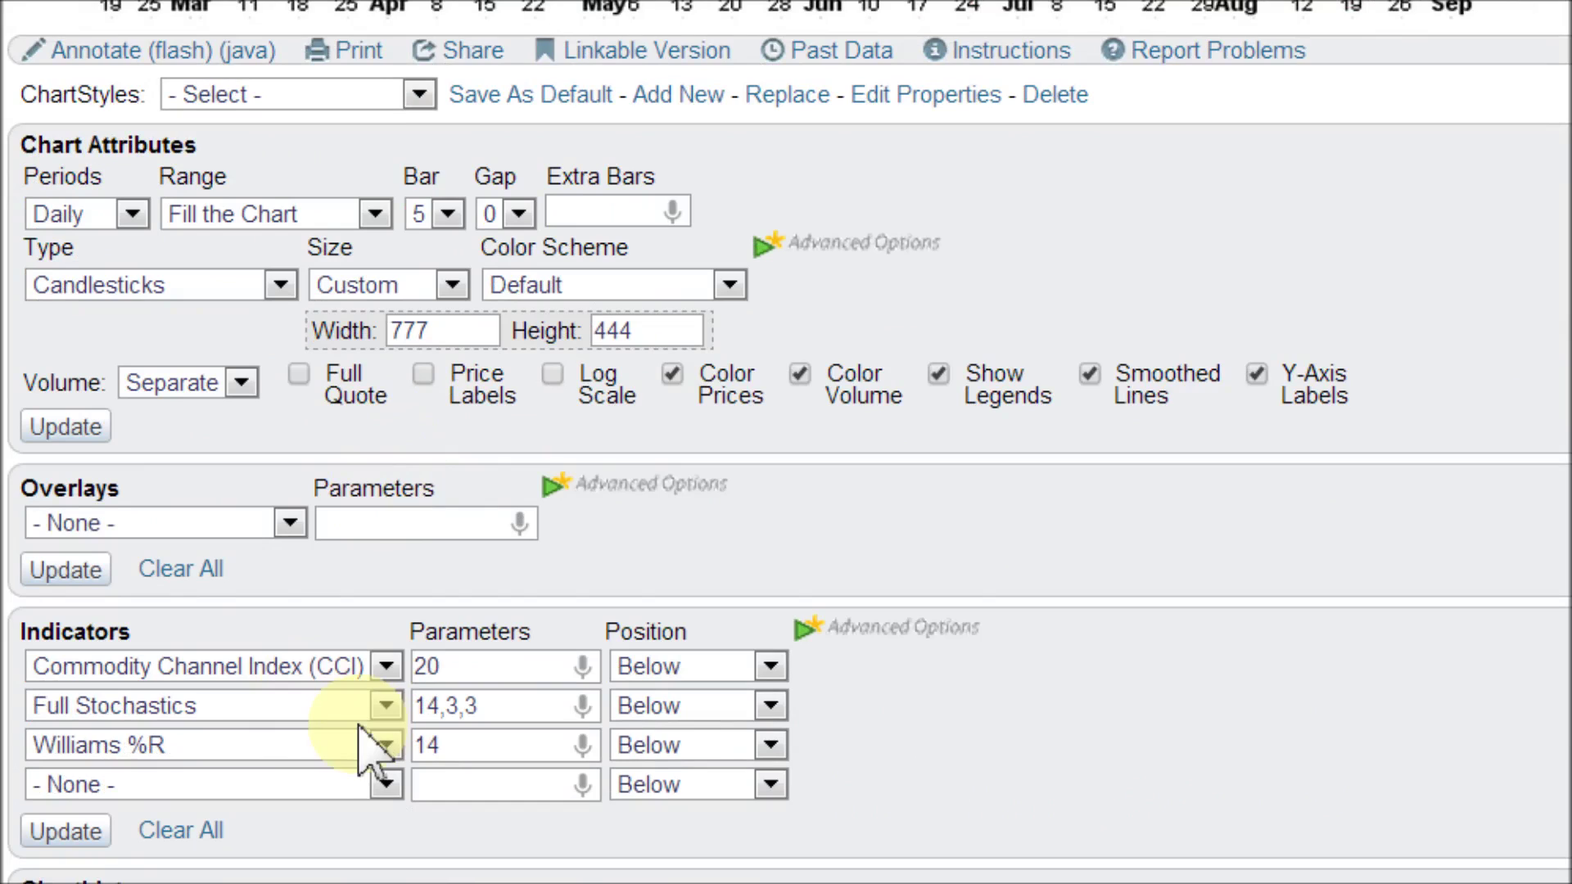
pyautogui.click(197, 703)
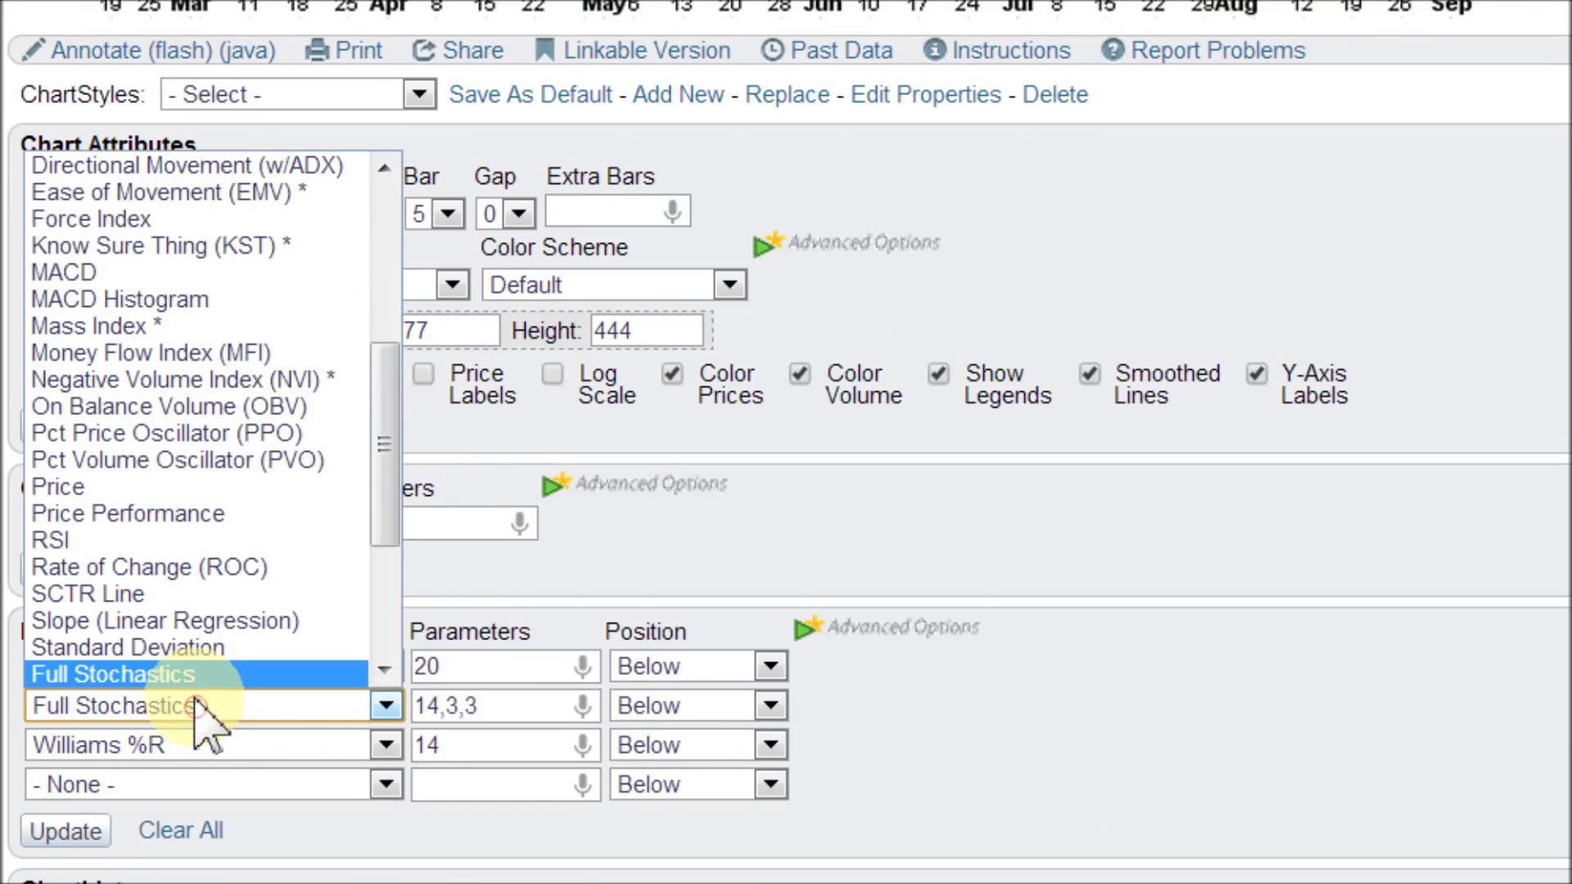
pyautogui.click(124, 271)
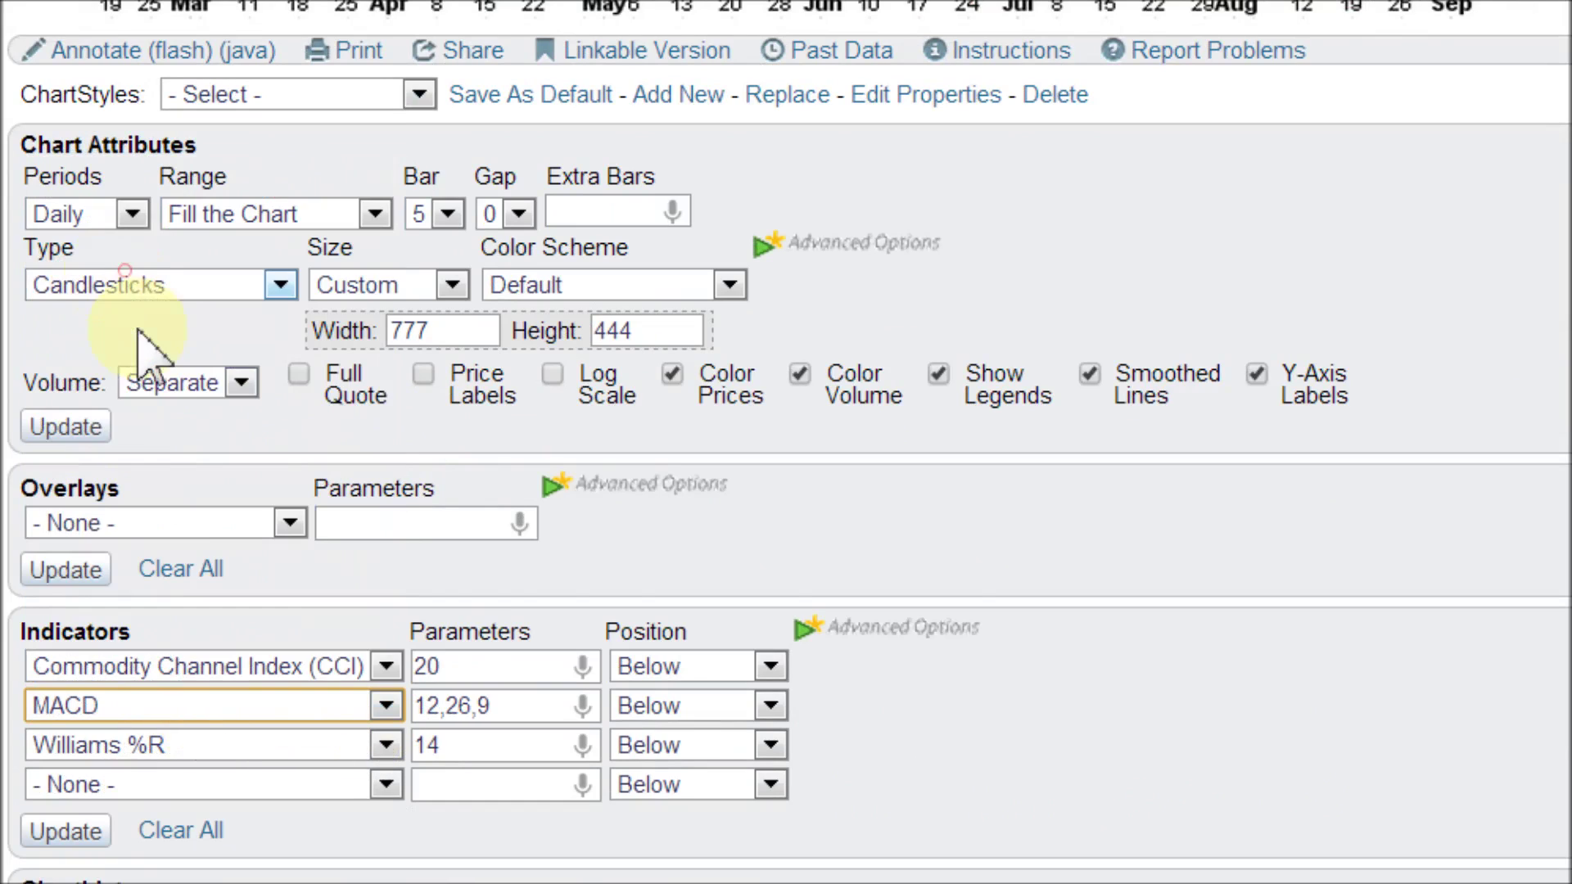
pyautogui.click(187, 748)
pyautogui.scroll(8, 215, 638)
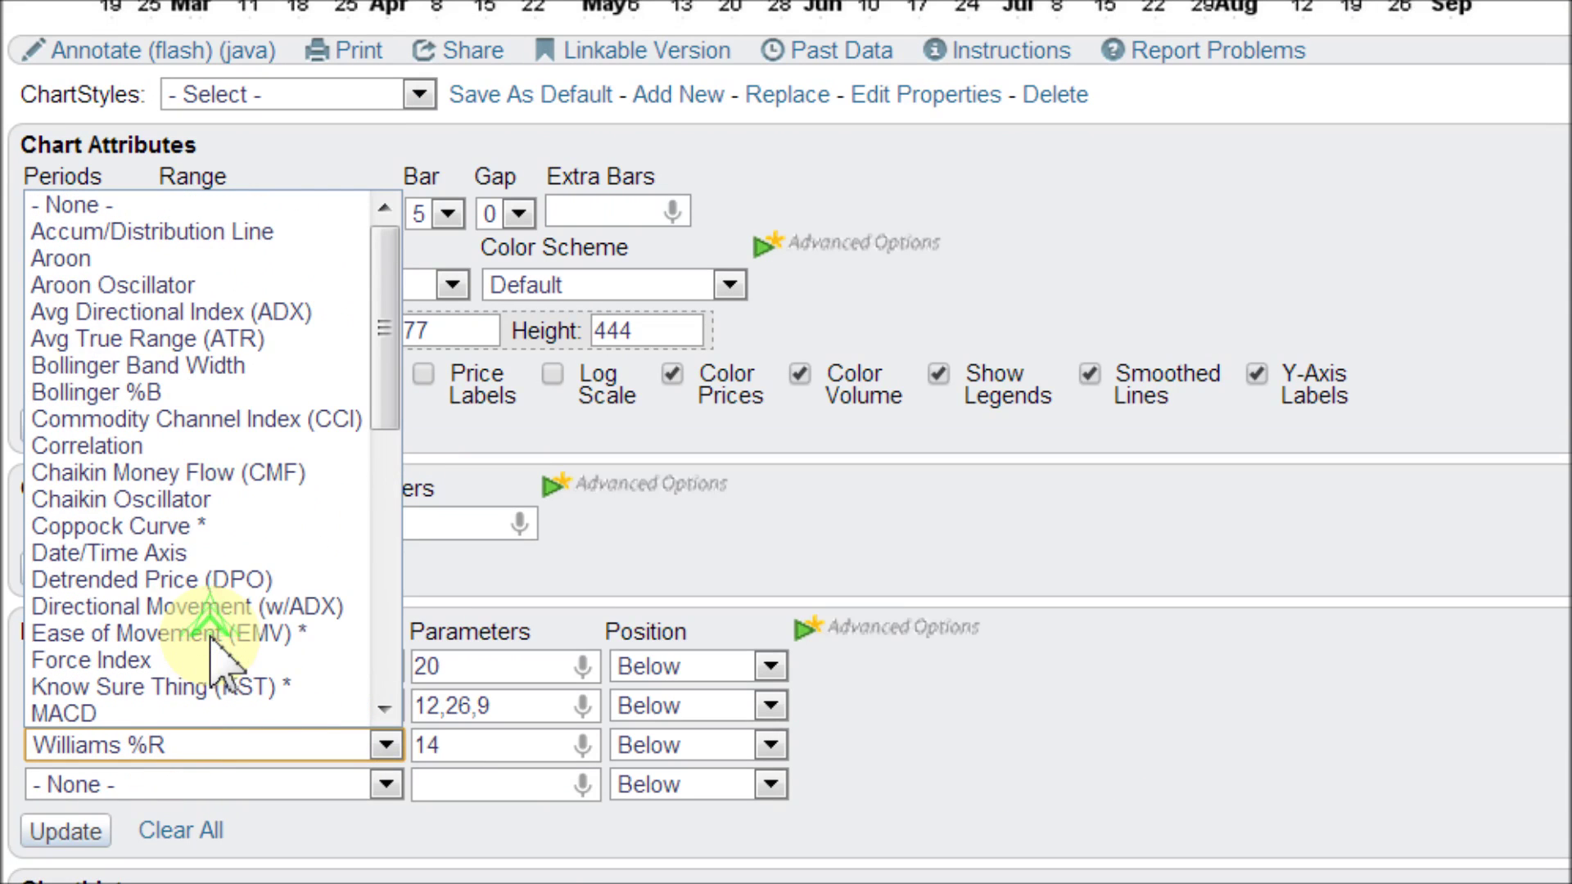
pyautogui.click(184, 233)
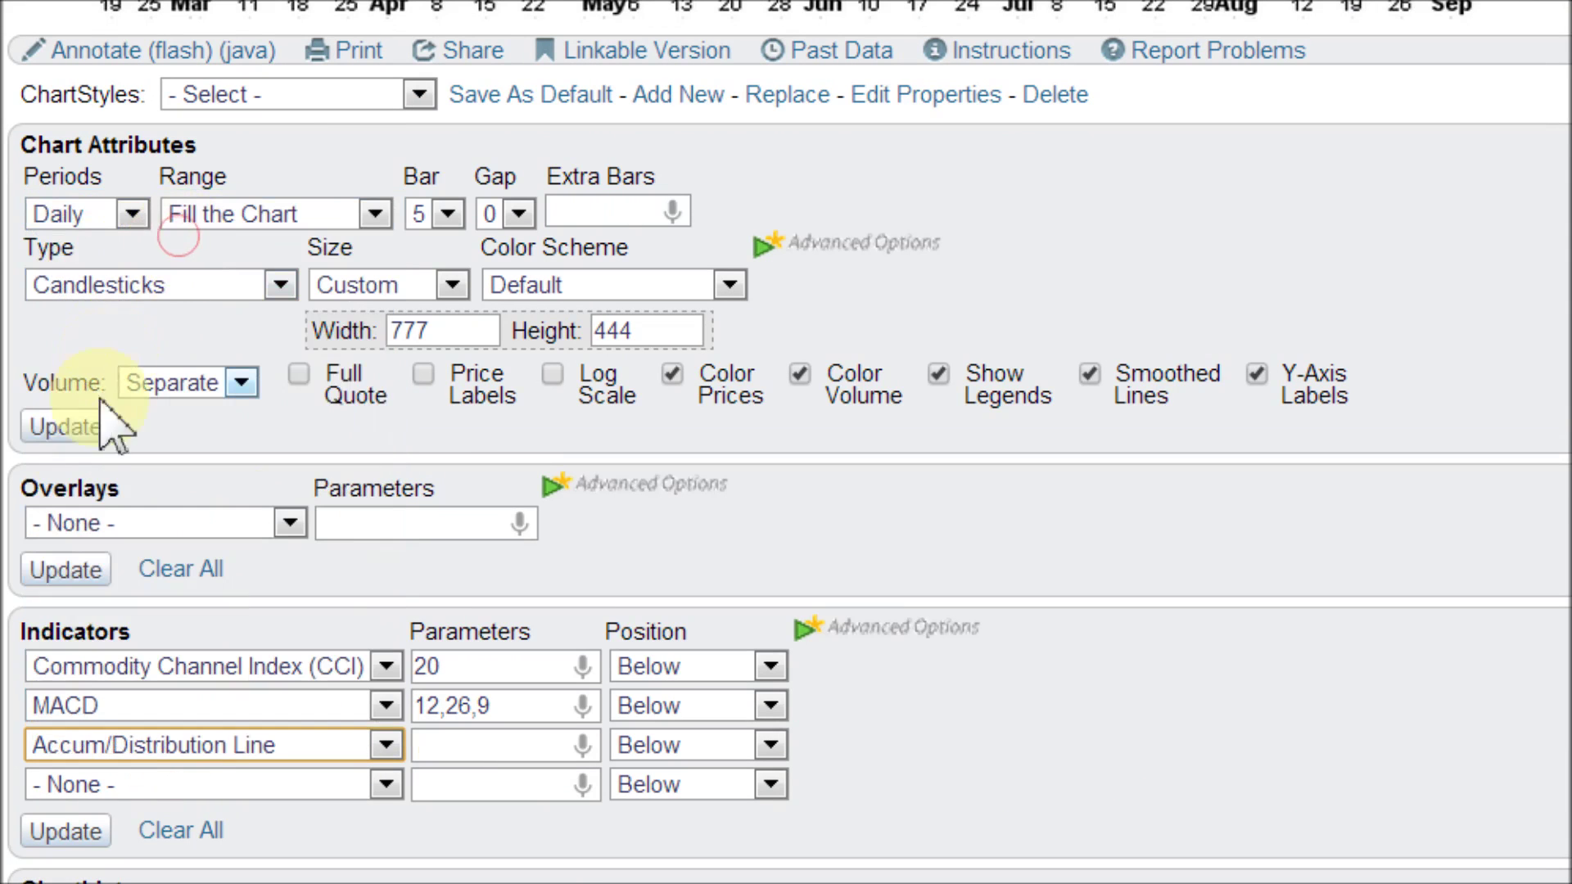
pyautogui.click(86, 436)
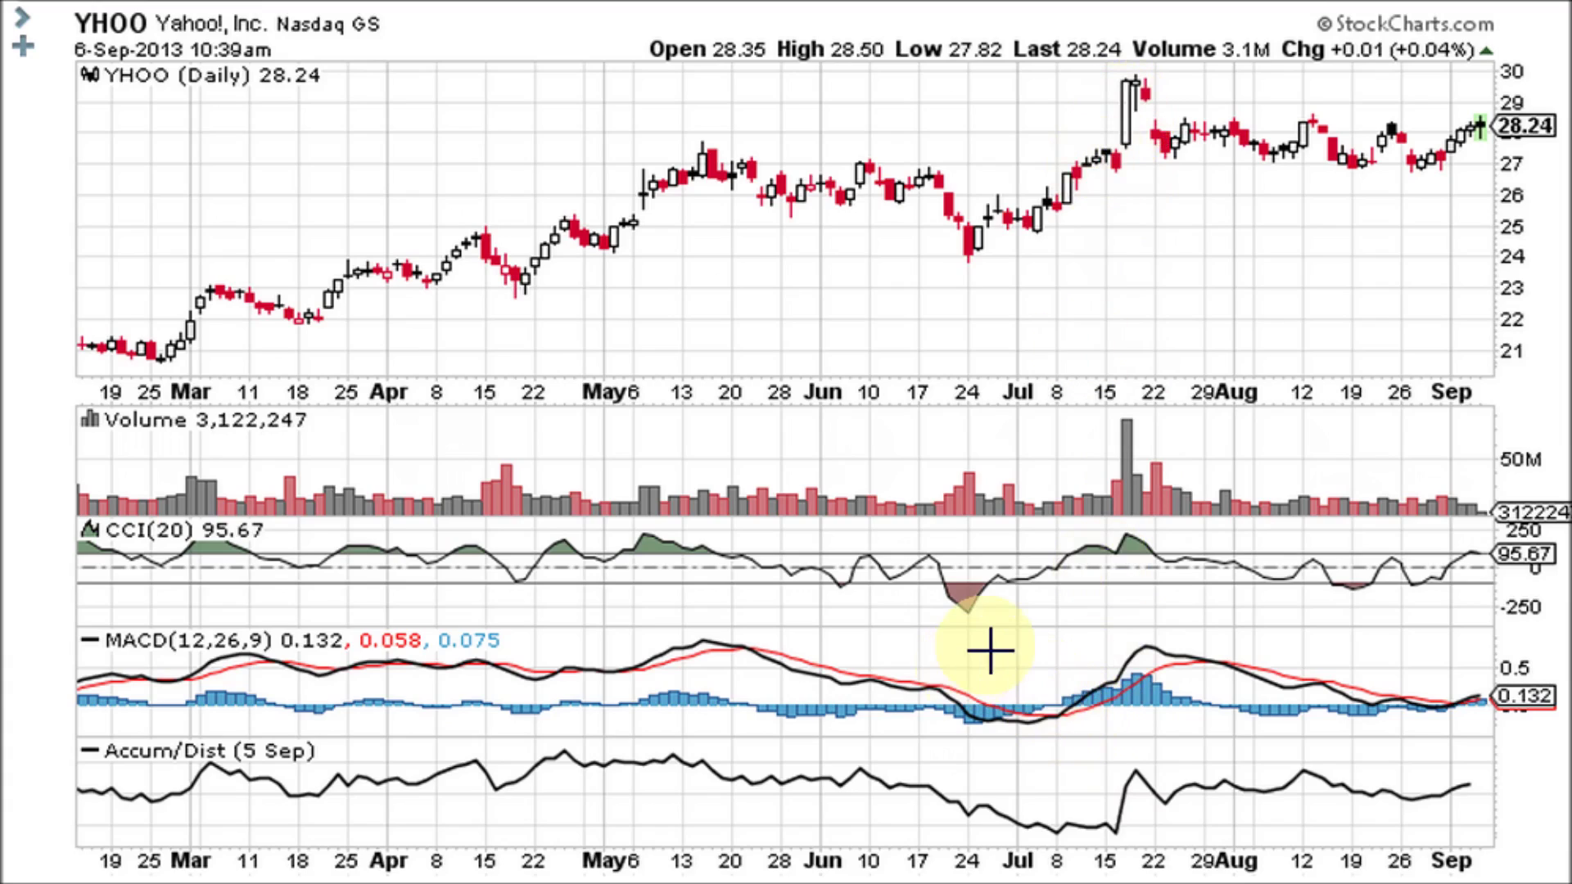
pyautogui.click(1140, 534)
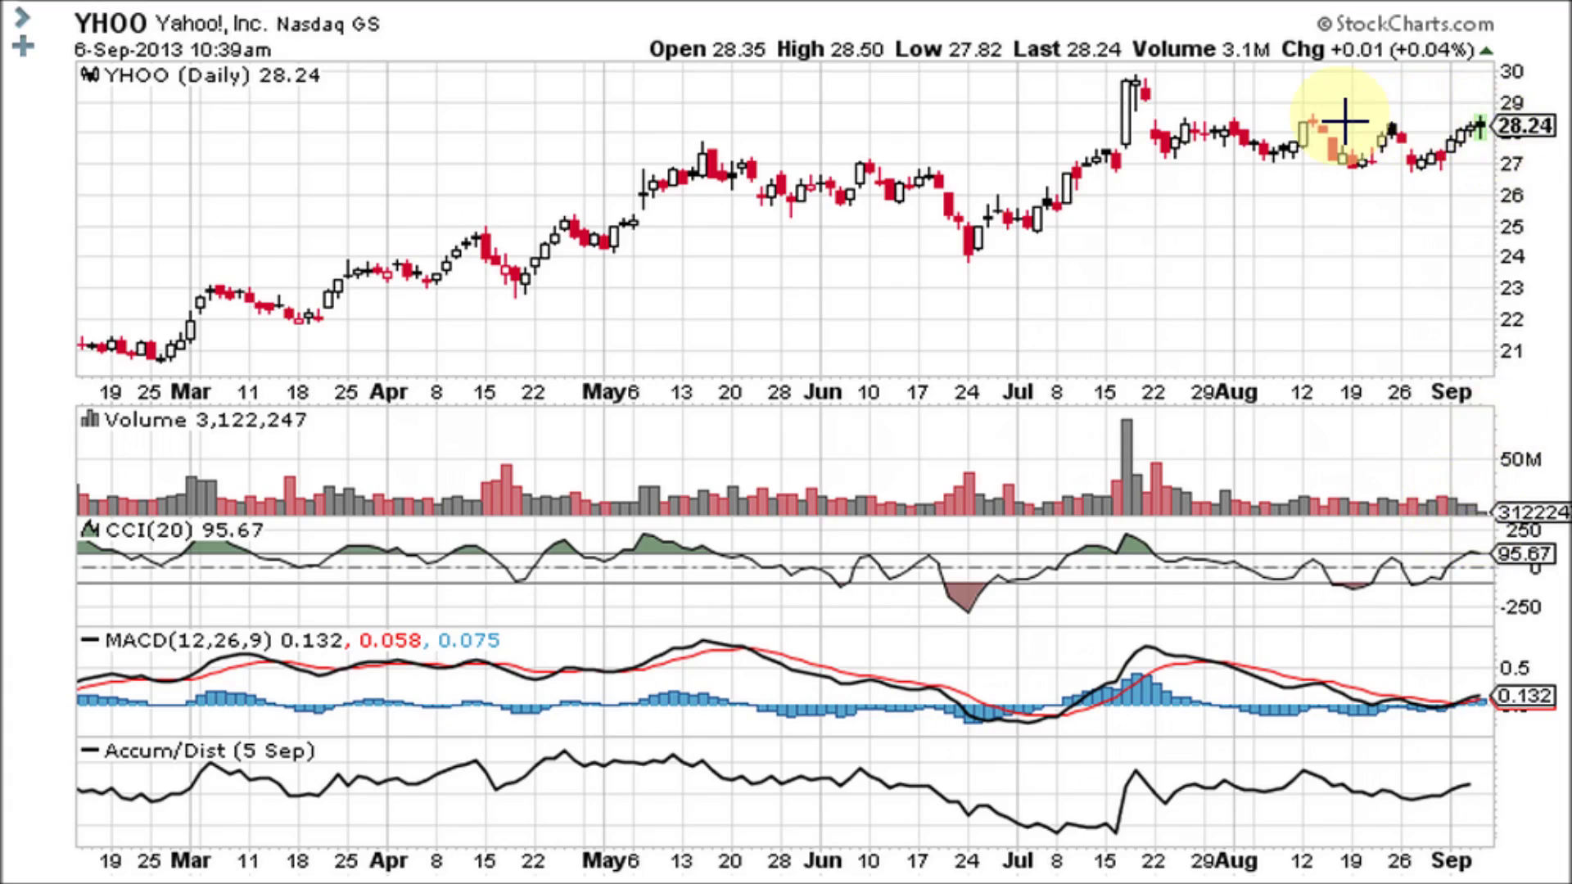
pyautogui.click(1288, 173)
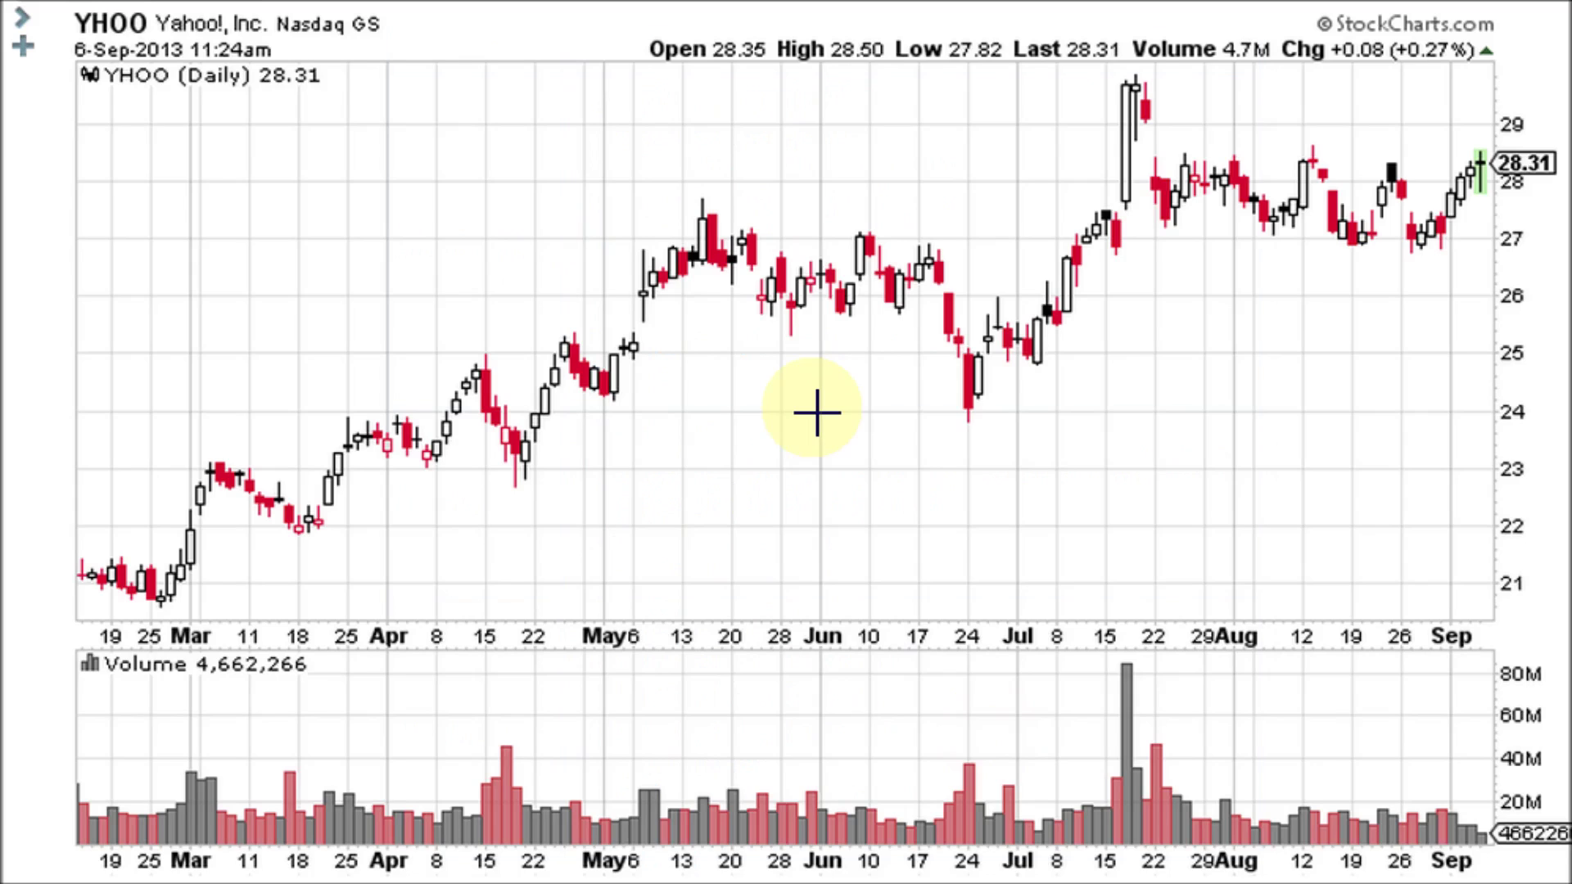
# - Scroll down to the indicator settings below the price-and-volume-only chart
pyautogui.scroll(-10, 816, 412)
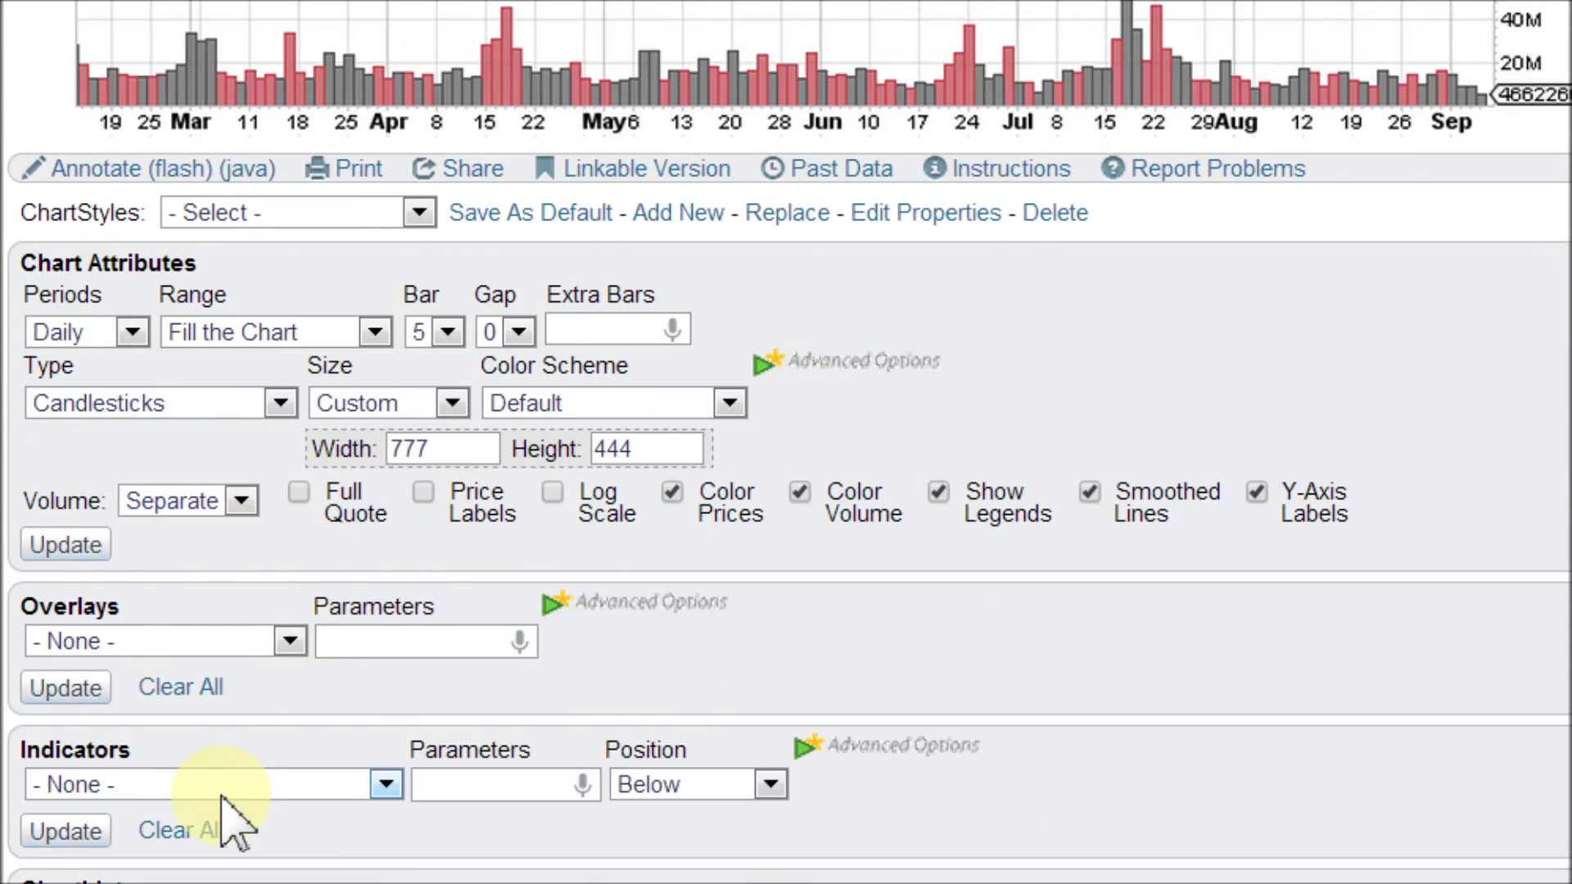
# - Pick MACD in all three indicator rows and select the second MACD's 12,26,9 parameters
pyautogui.click(221, 788)
pyautogui.click(171, 749)
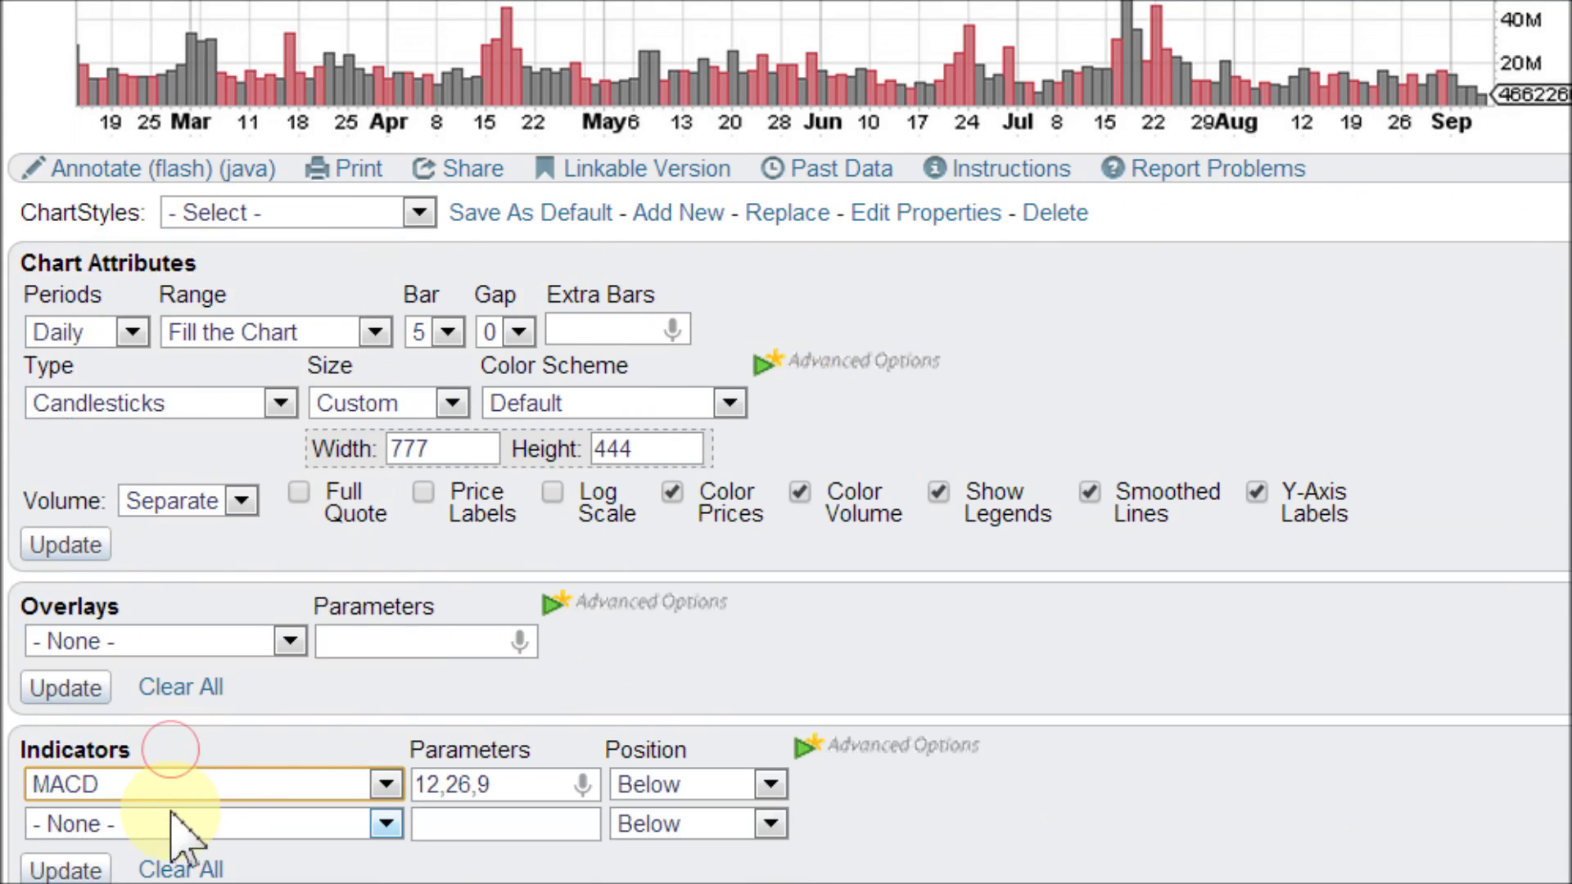
pyautogui.click(176, 825)
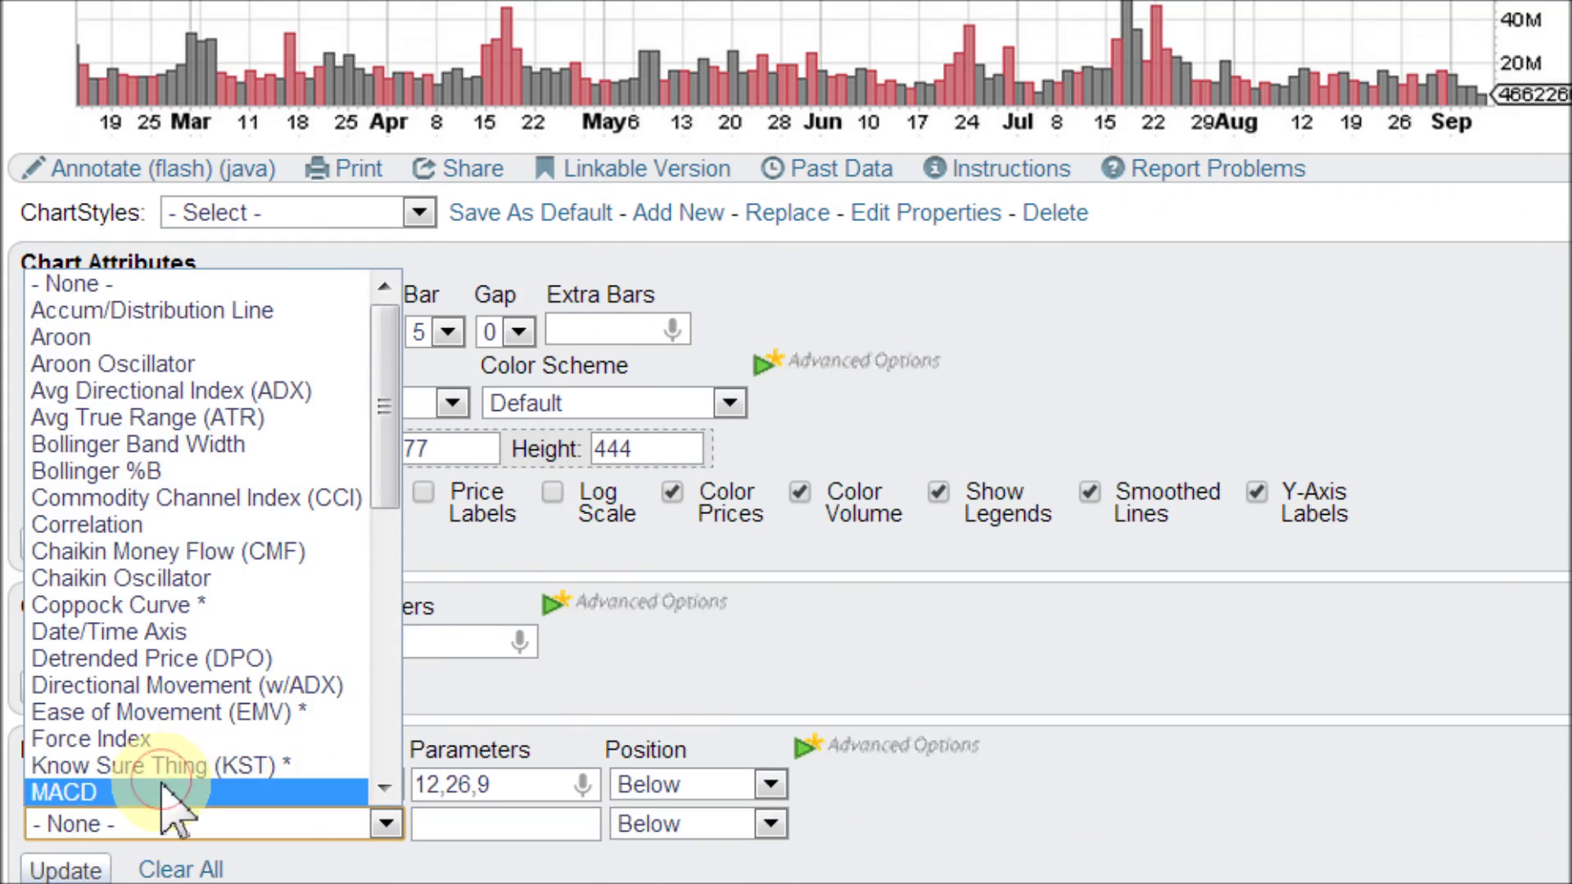
pyautogui.click(166, 792)
pyautogui.click(171, 857)
pyautogui.click(168, 833)
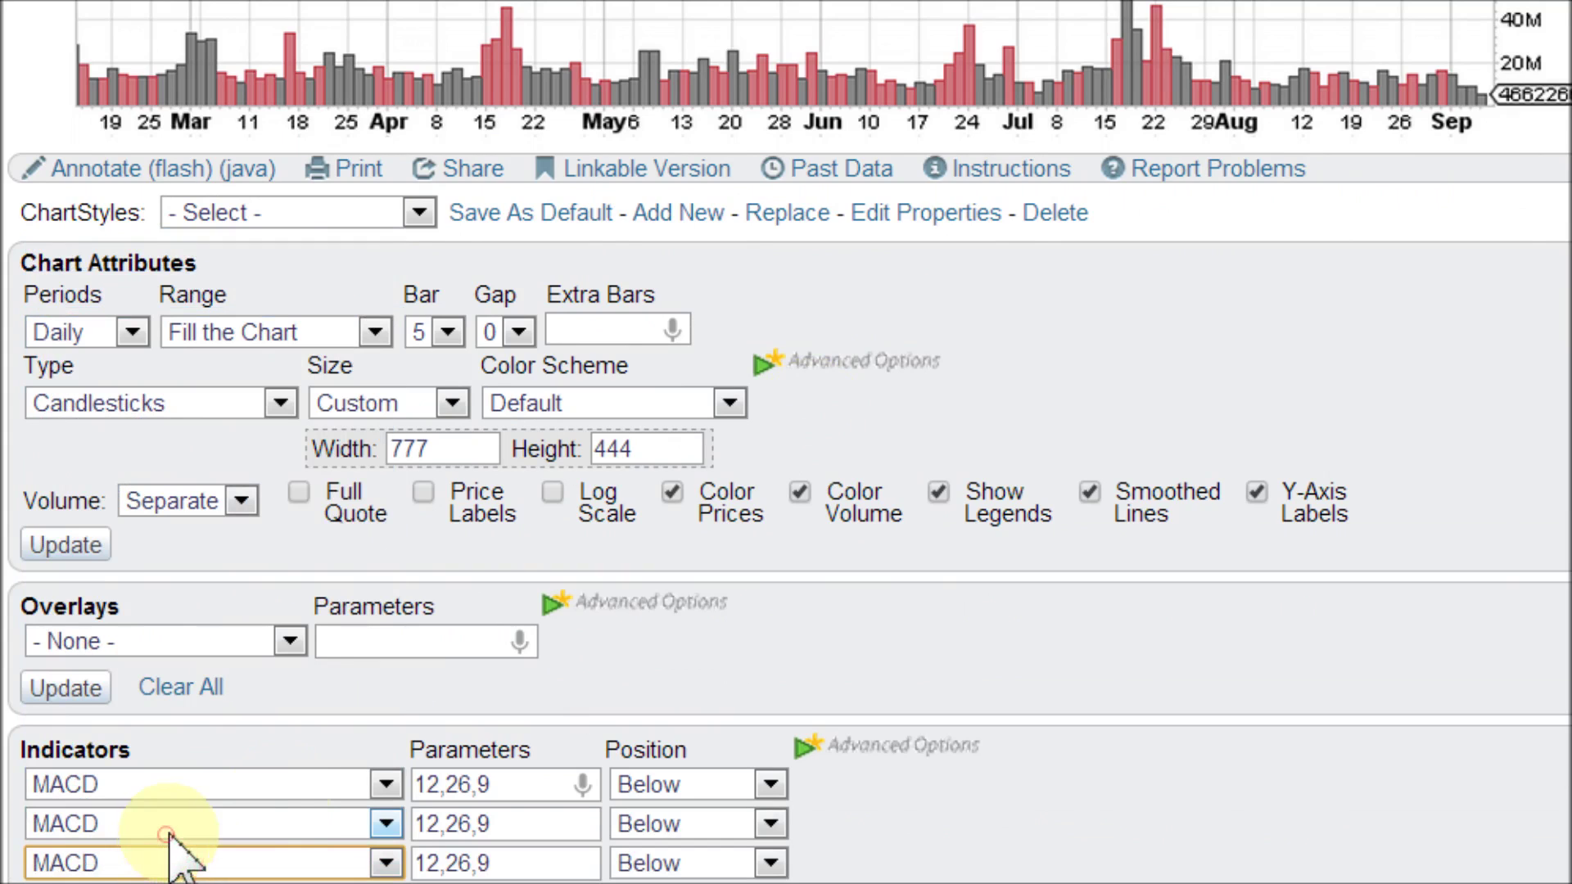
pyautogui.click(530, 819)
pyautogui.doubleClick(528, 817)
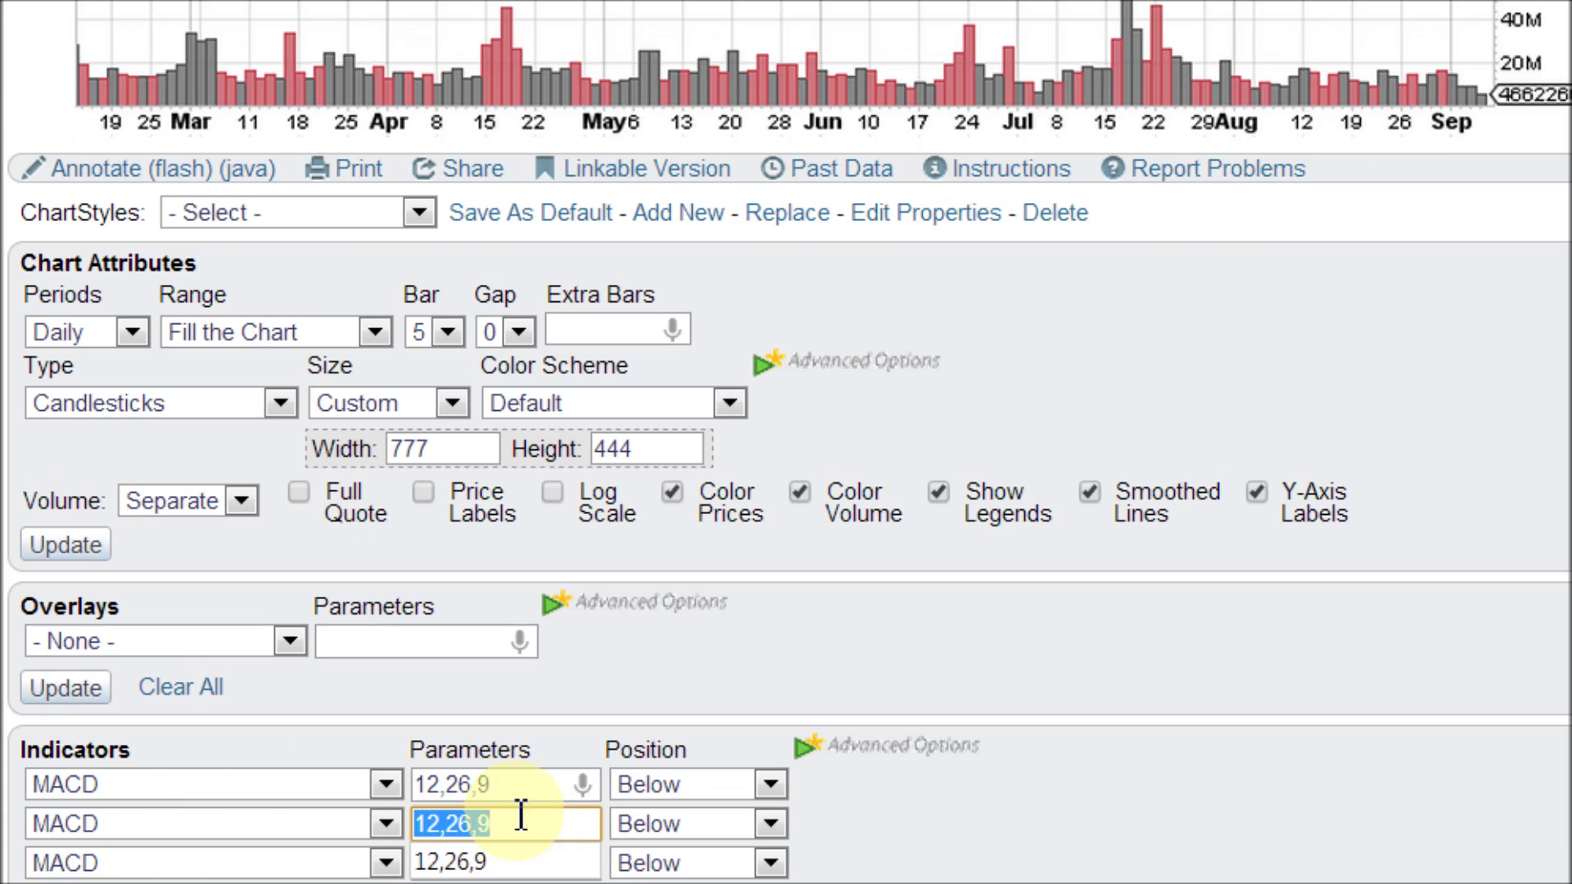
# - Change the first MACD's parameters to 6,13,9 and the third's to 25,52,9, then update
pyautogui.click(472, 786)
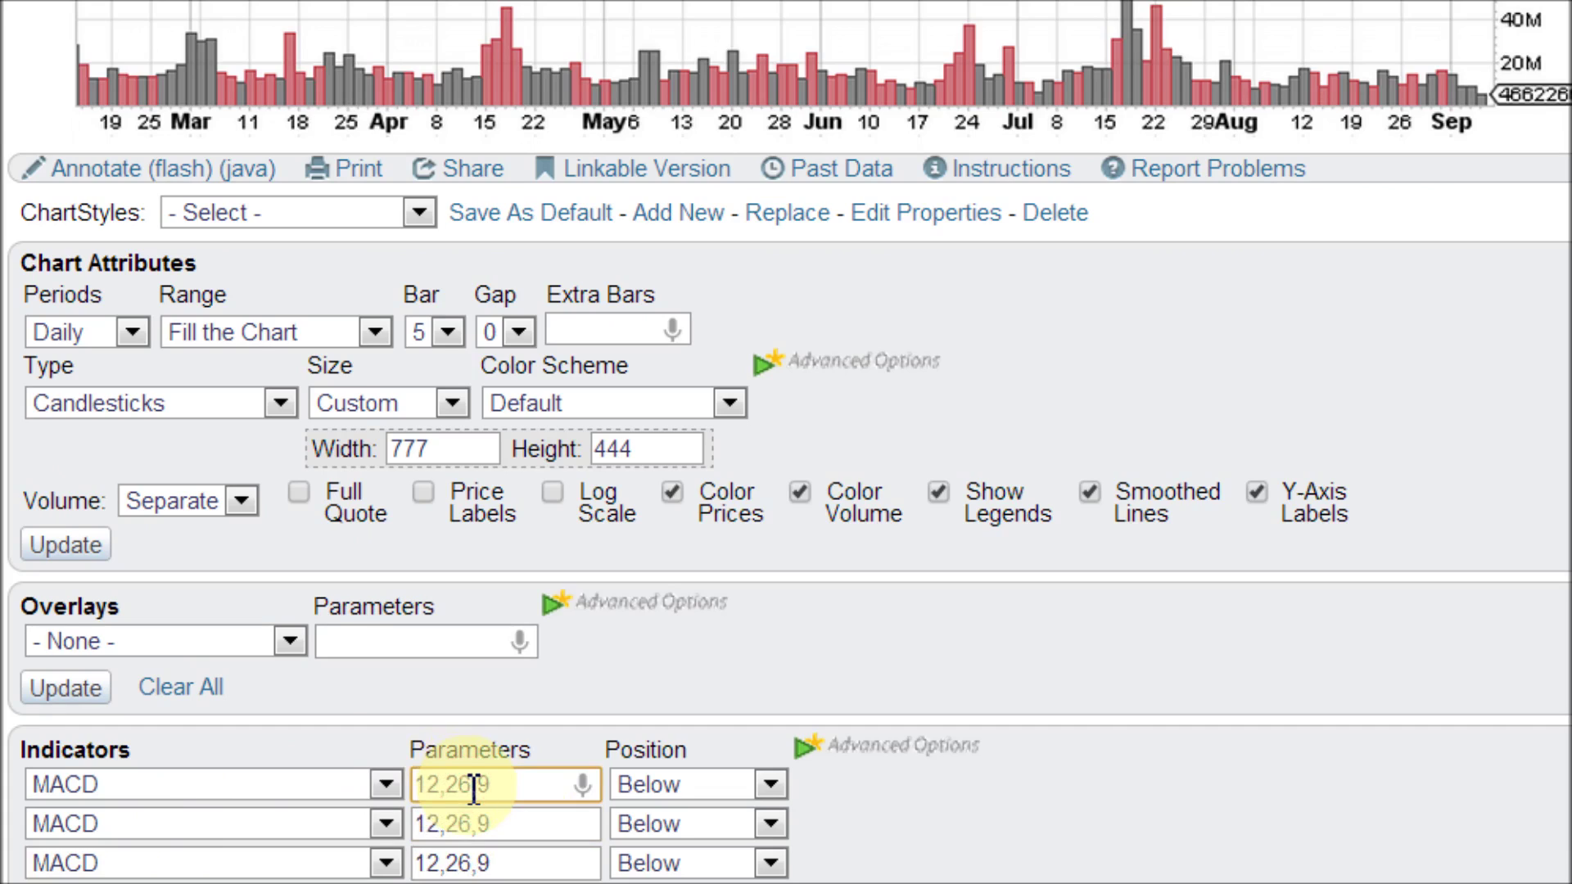
pyautogui.press('BackSpace')
pyautogui.press('BackSpace')
pyautogui.press('BackSpace')
pyautogui.press('BackSpace')
pyautogui.press('BackSpace')
pyautogui.write('6,13,9')
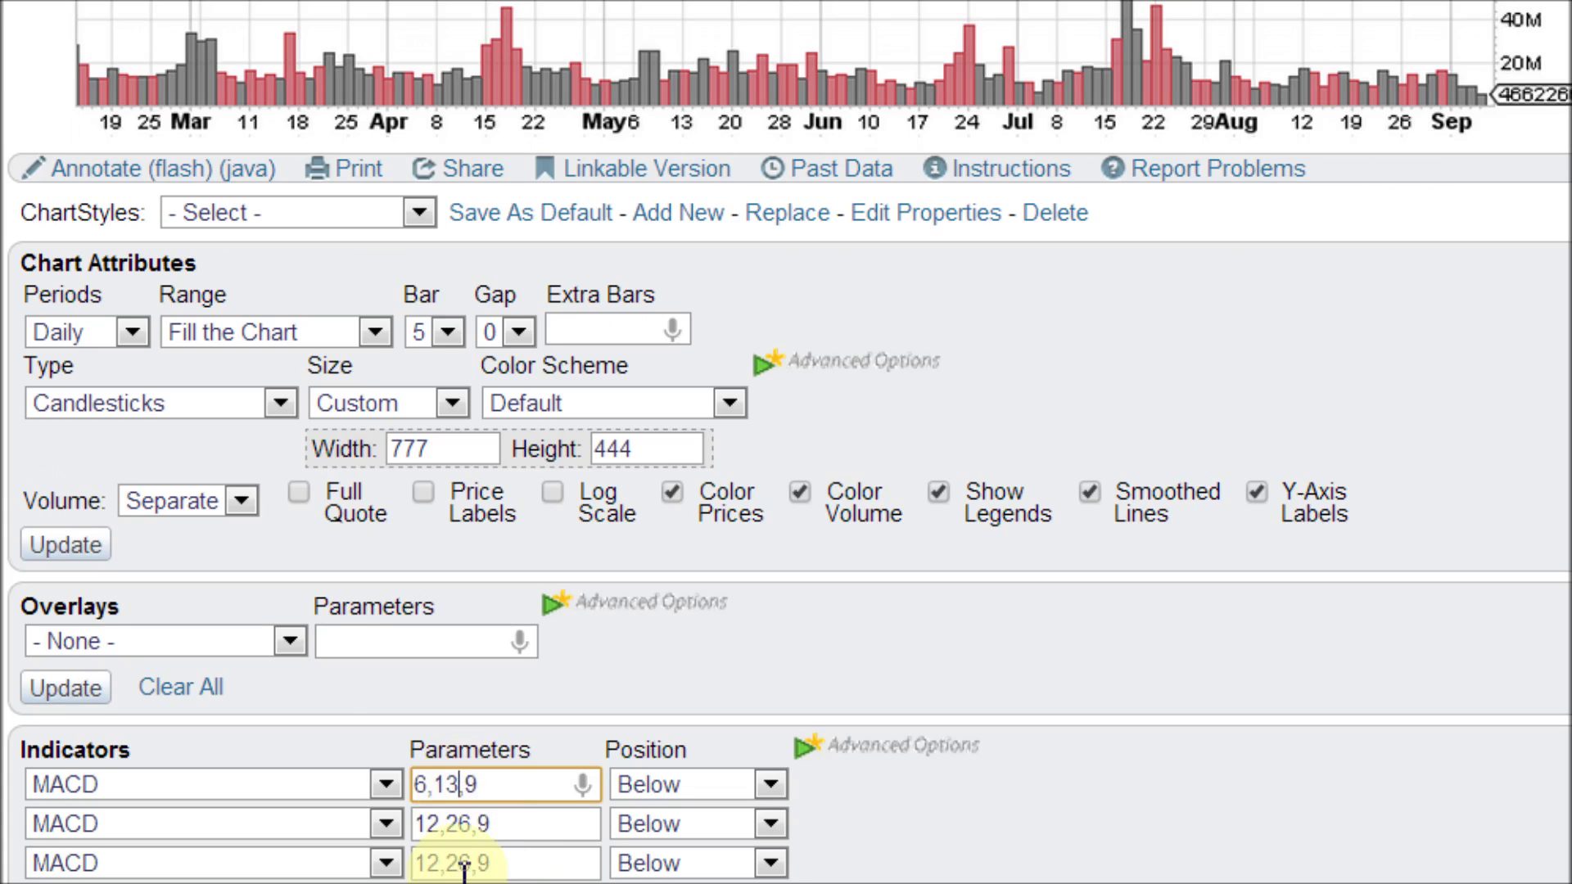
pyautogui.moveTo(477, 866); pyautogui.dragTo(379, 866)
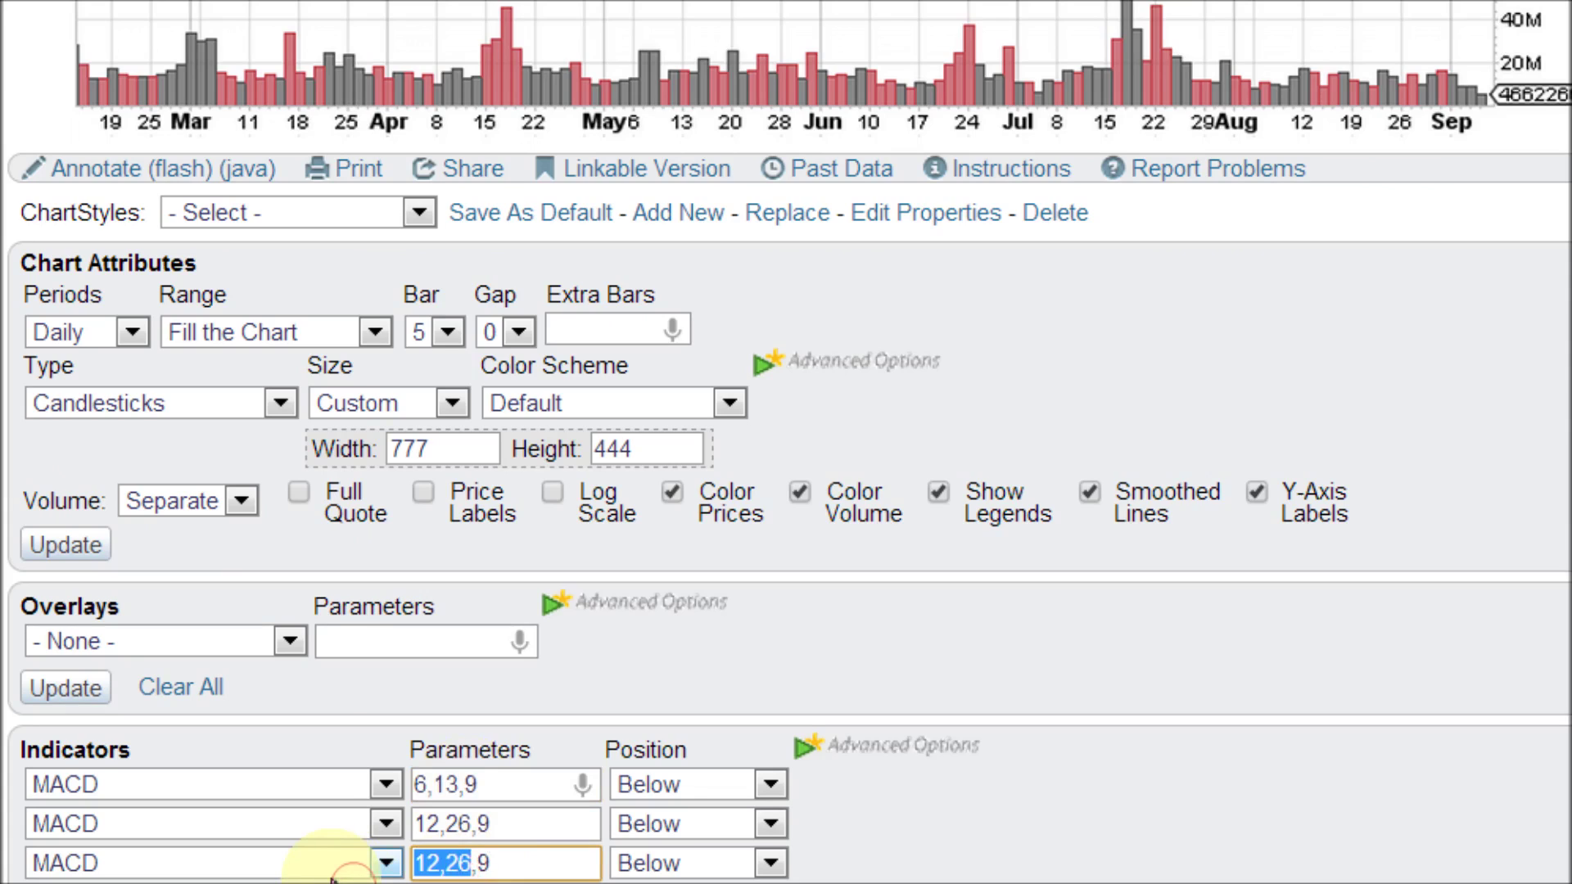
pyautogui.write('25,52')
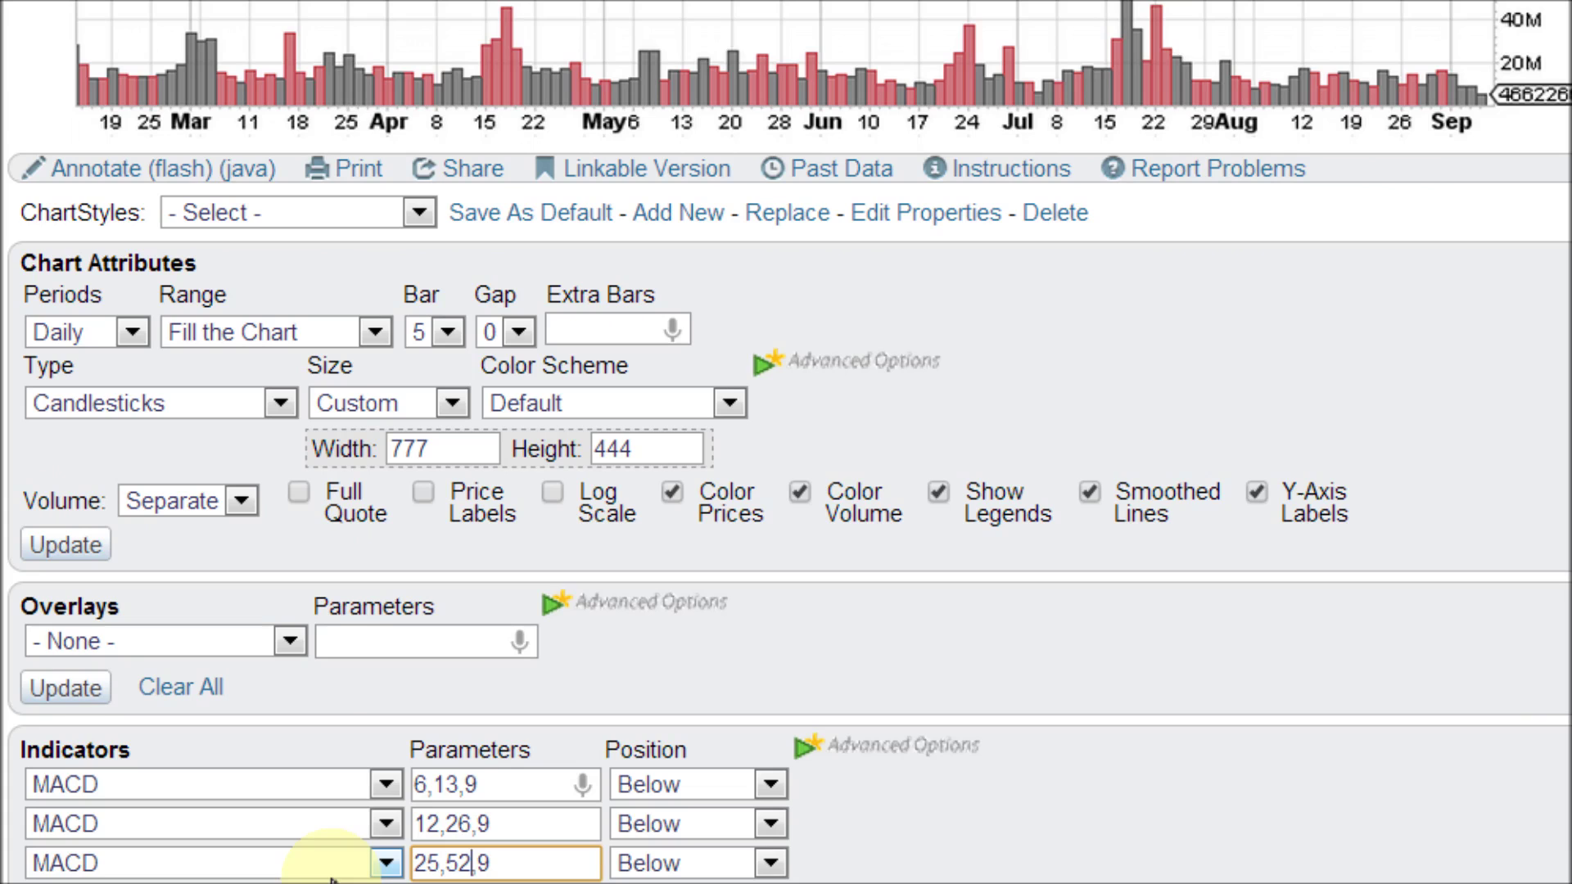
pyautogui.click(89, 694)
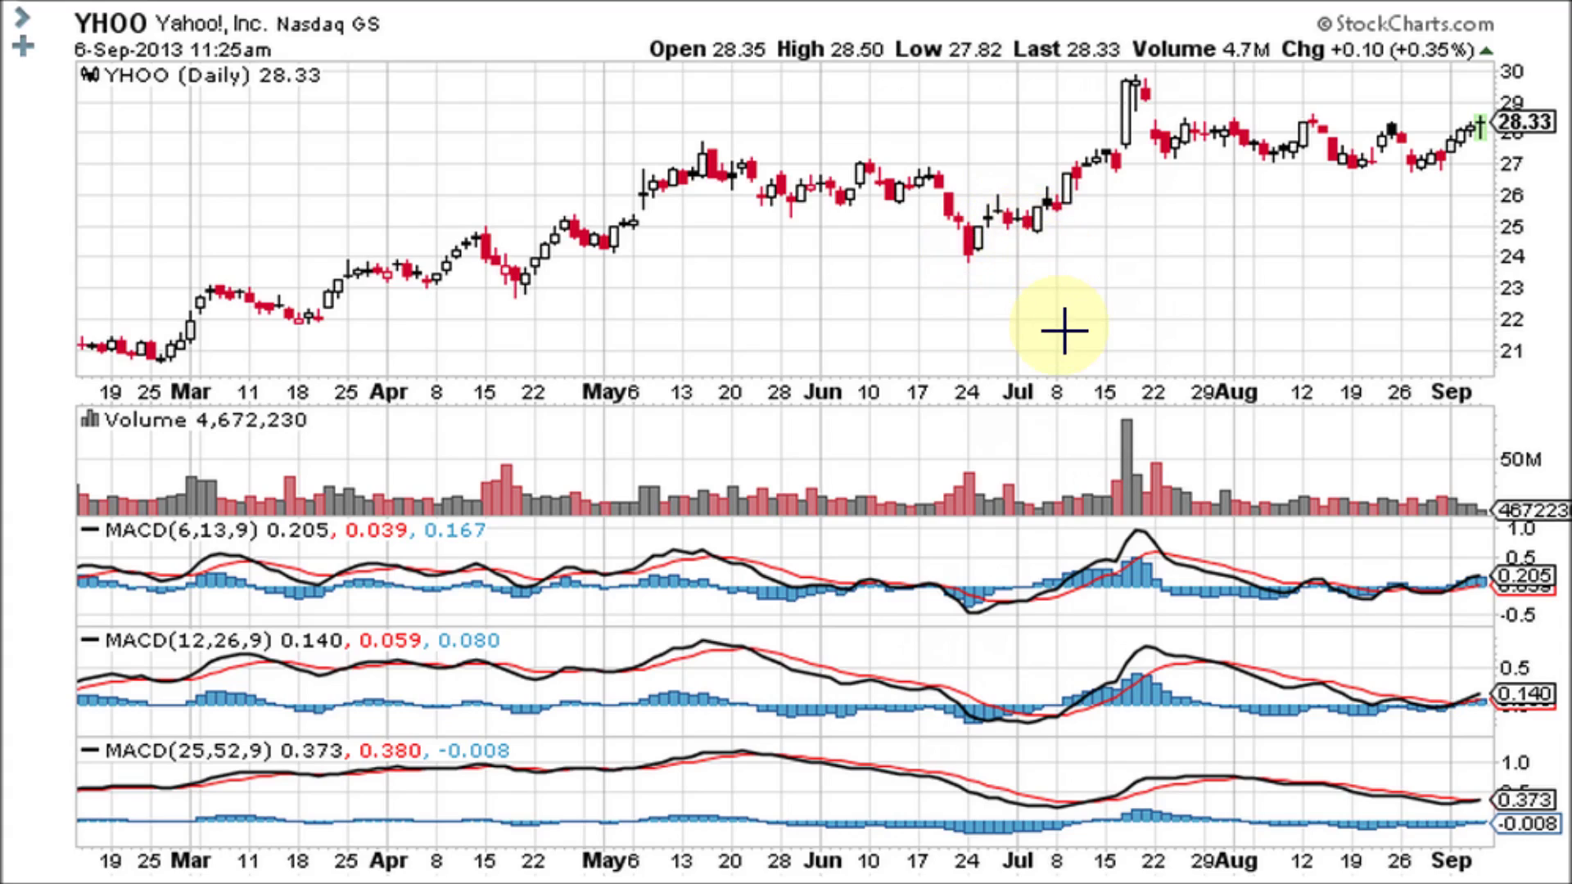
# - Leave the three-MACD chart and return to the indicator category table
pyautogui.click(972, 260)
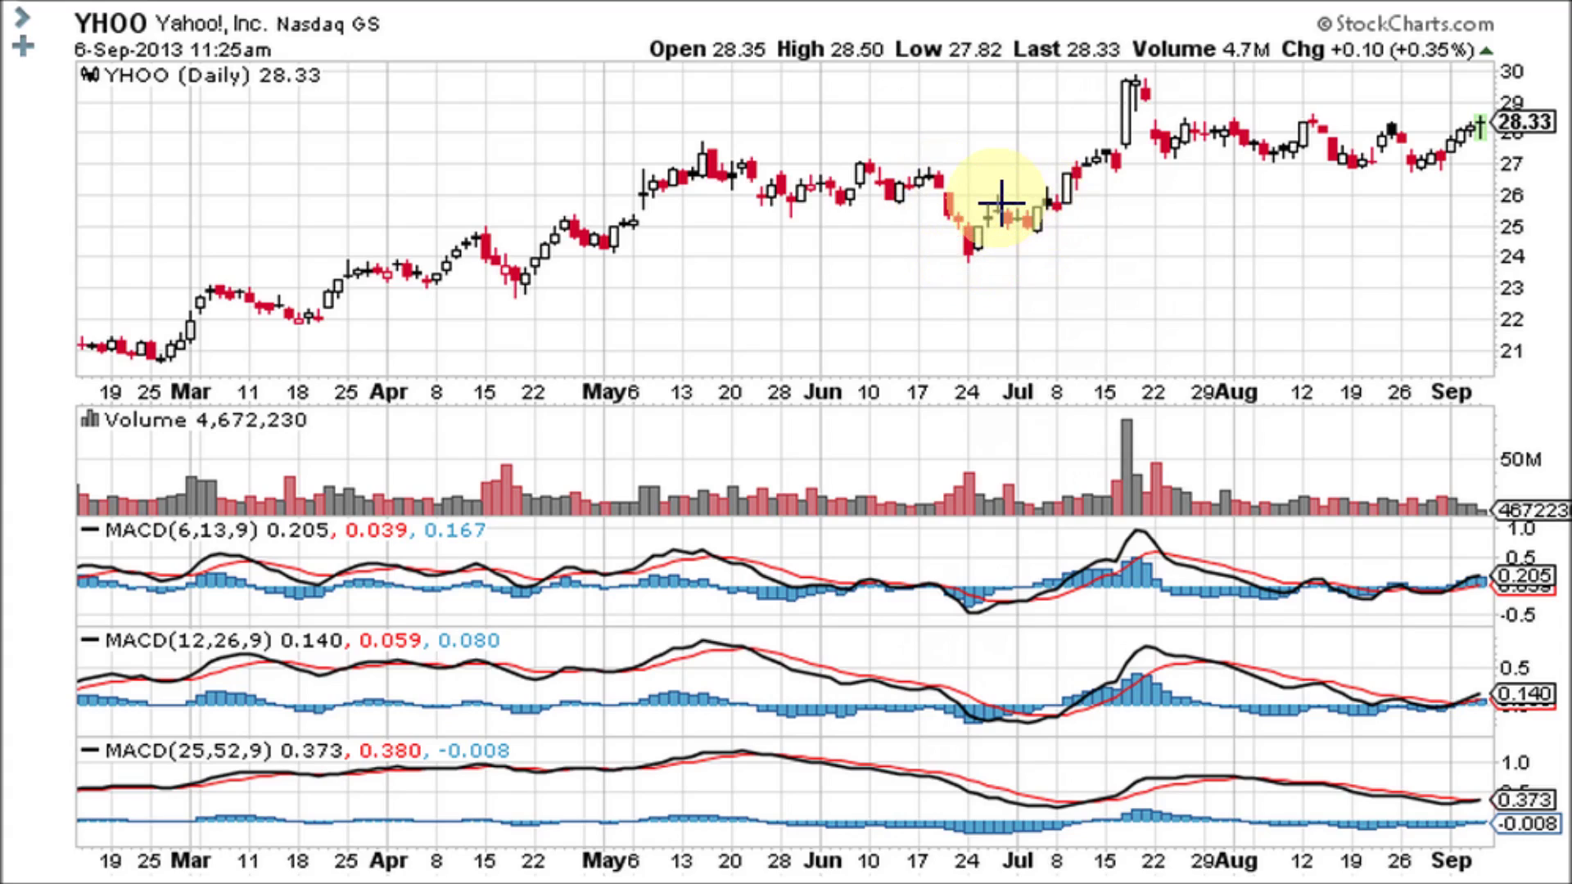
pyautogui.click(1051, 204)
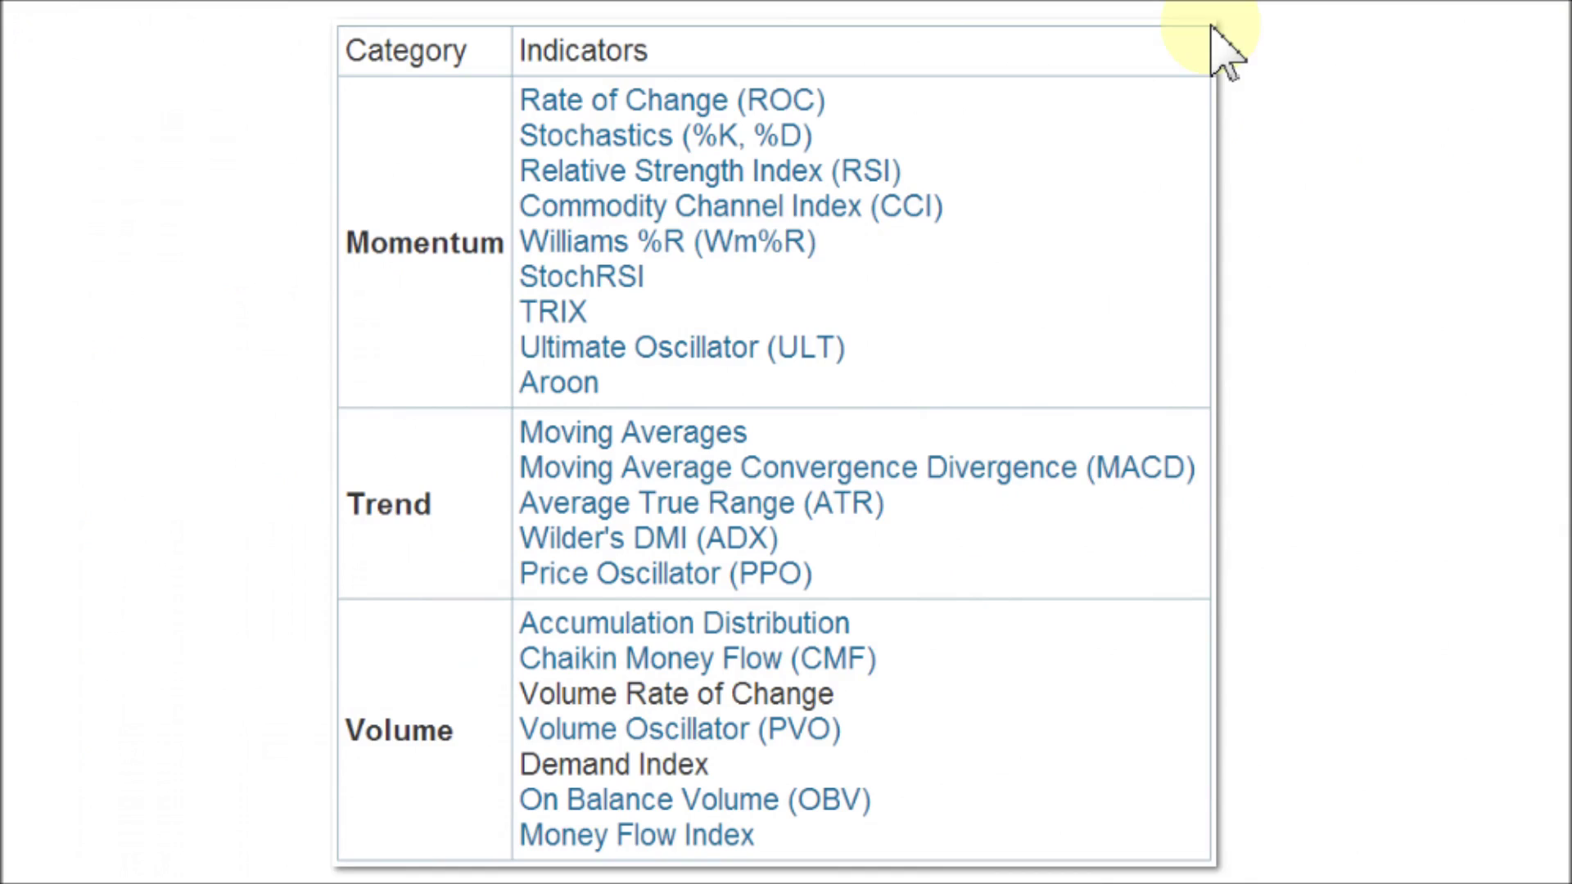
# - Navigate to the YHOO chart with moving averages, Bollinger Bands, CCI, MACD(6,13,9) and Accum/Dist
pyautogui.click(1062, 210)
pyautogui.click(1006, 561)
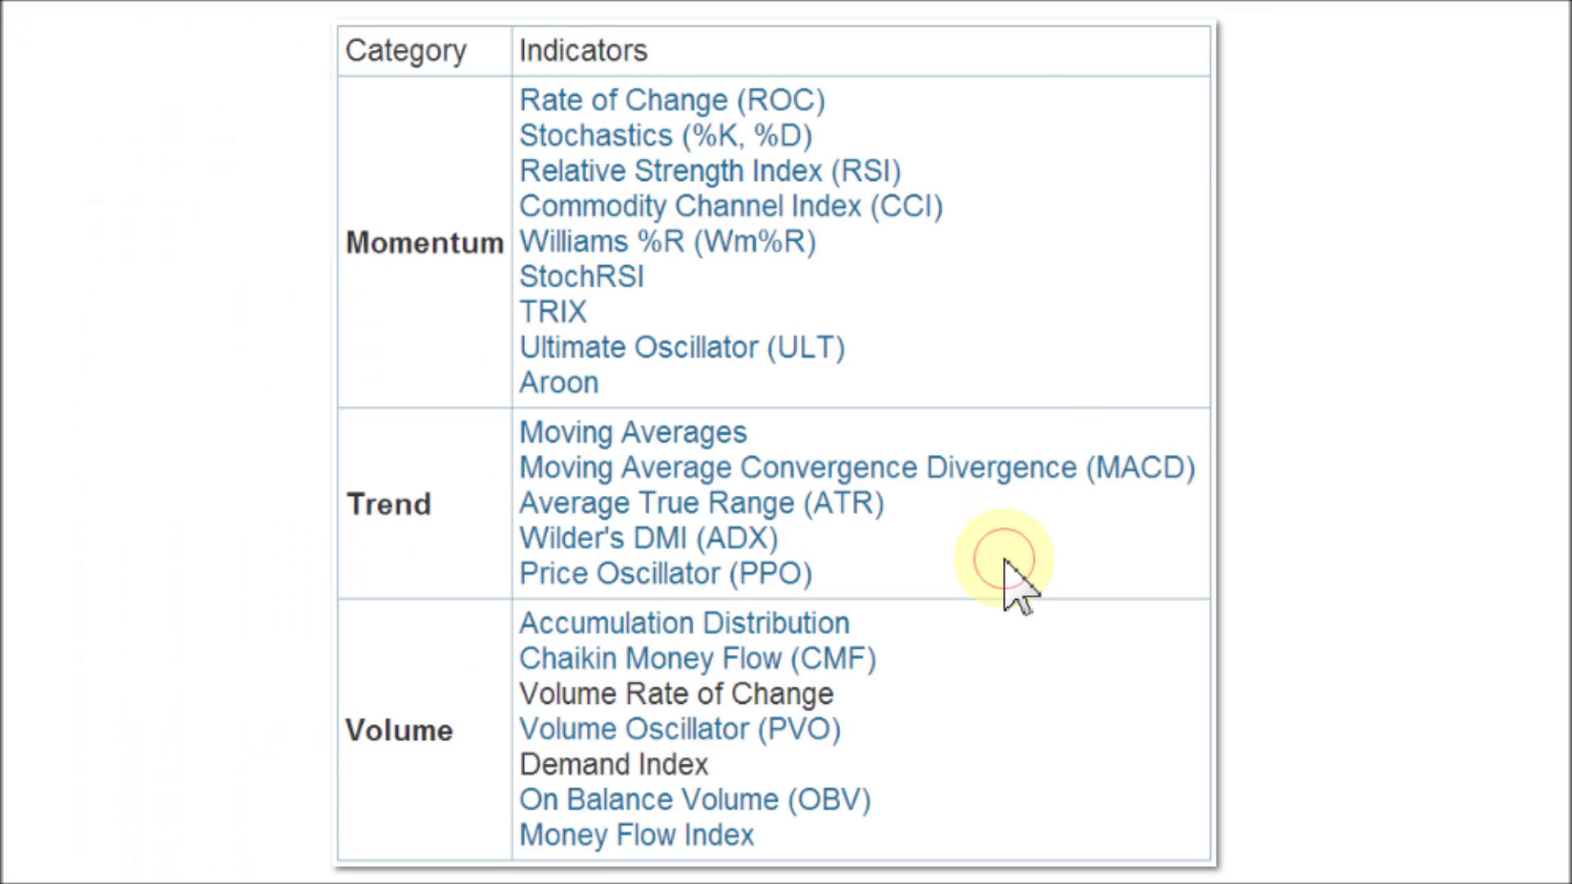
pyautogui.click(1005, 706)
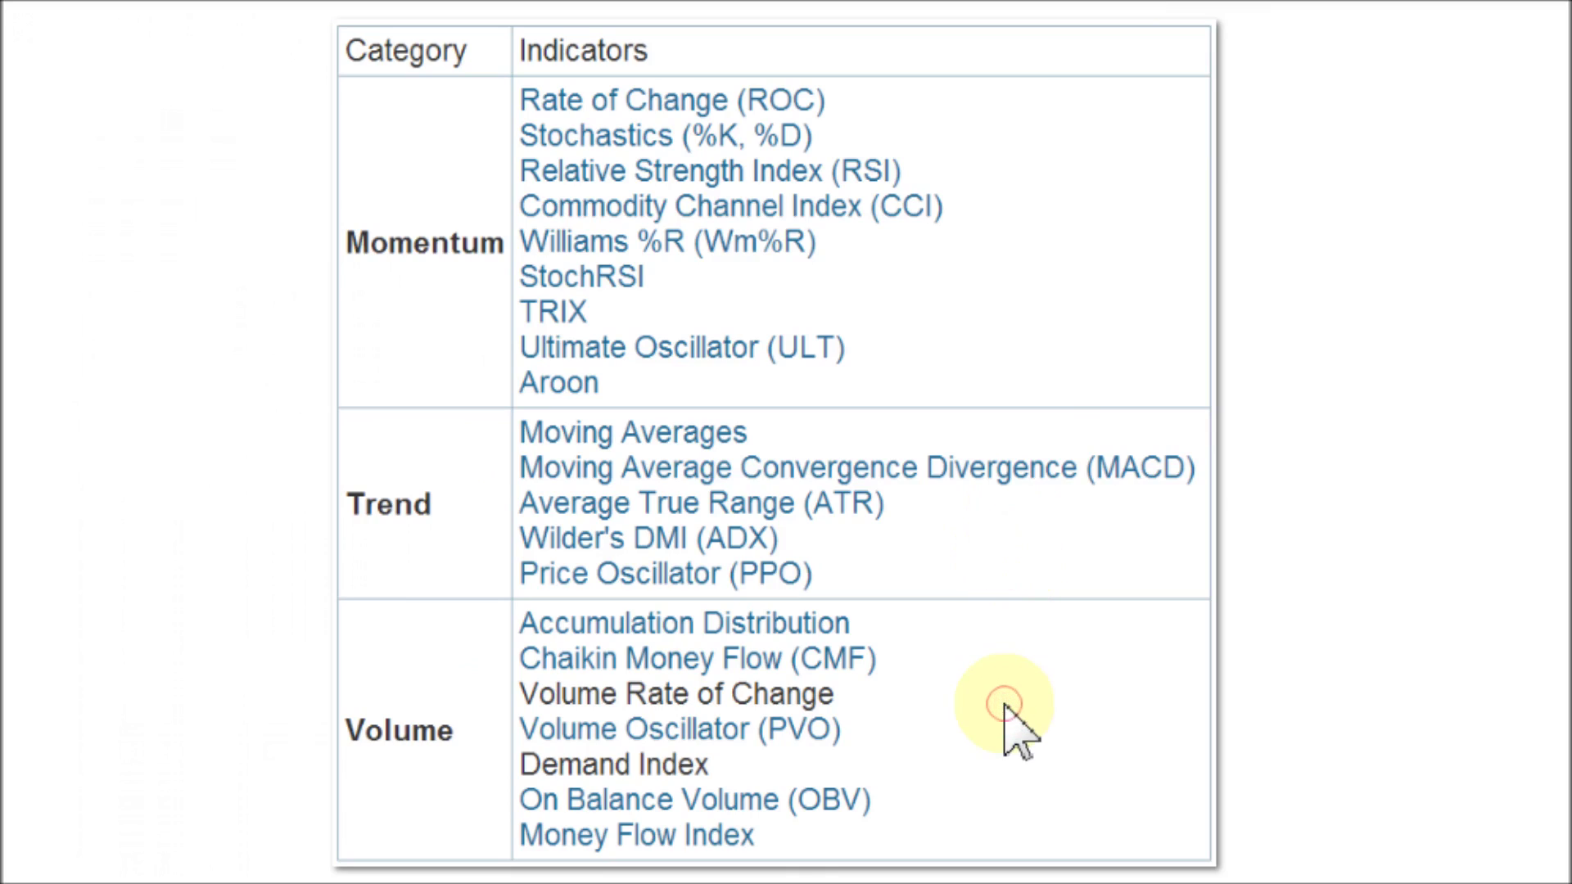